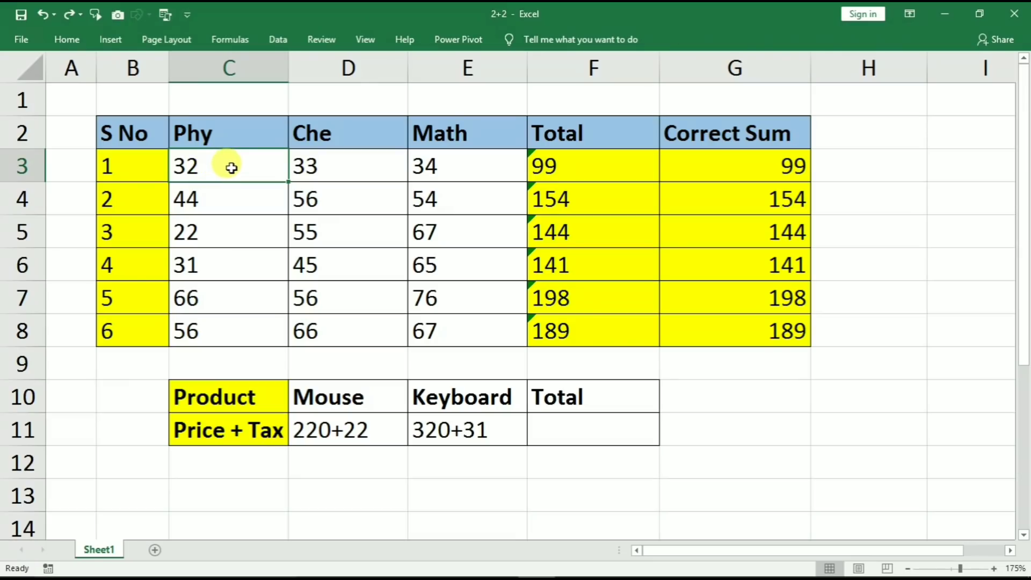
- Change row 3's Phy mark in C3 from 32 to 32+3
{"action": "double_click", "coordinate": [230, 168]}
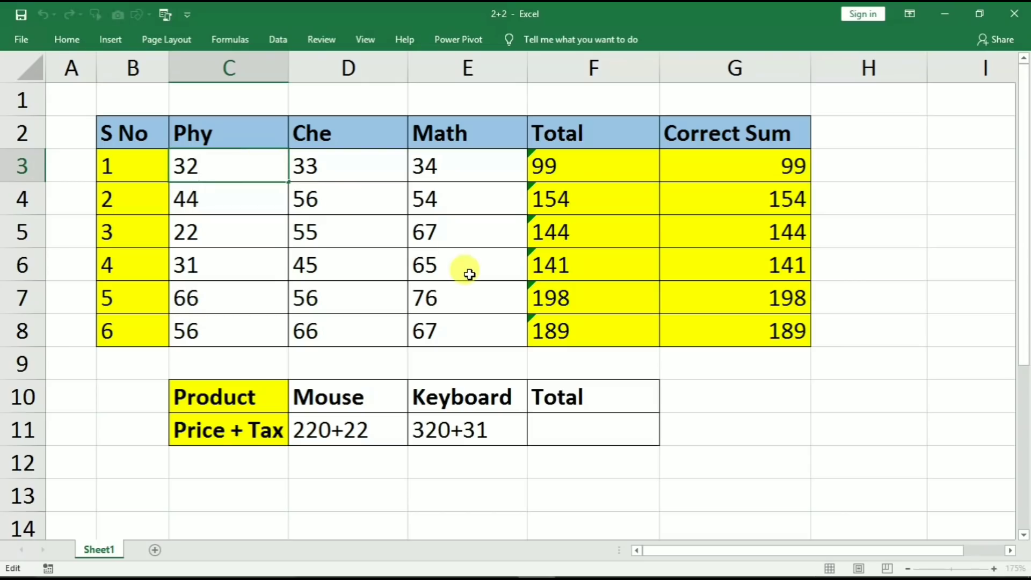
{"action": "type", "text": "+3"}
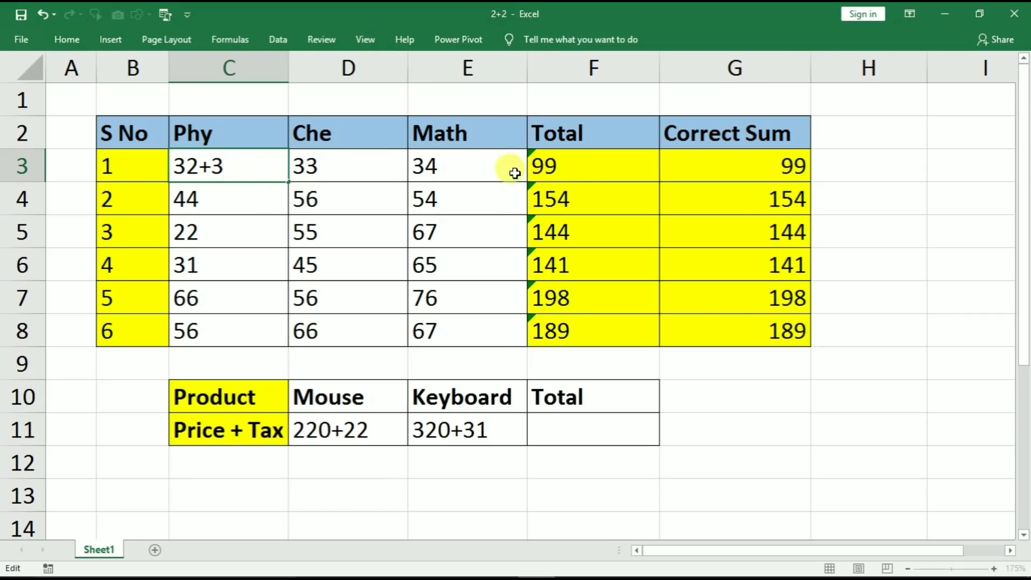
{"action": "left_click", "coordinate": [344, 267]}
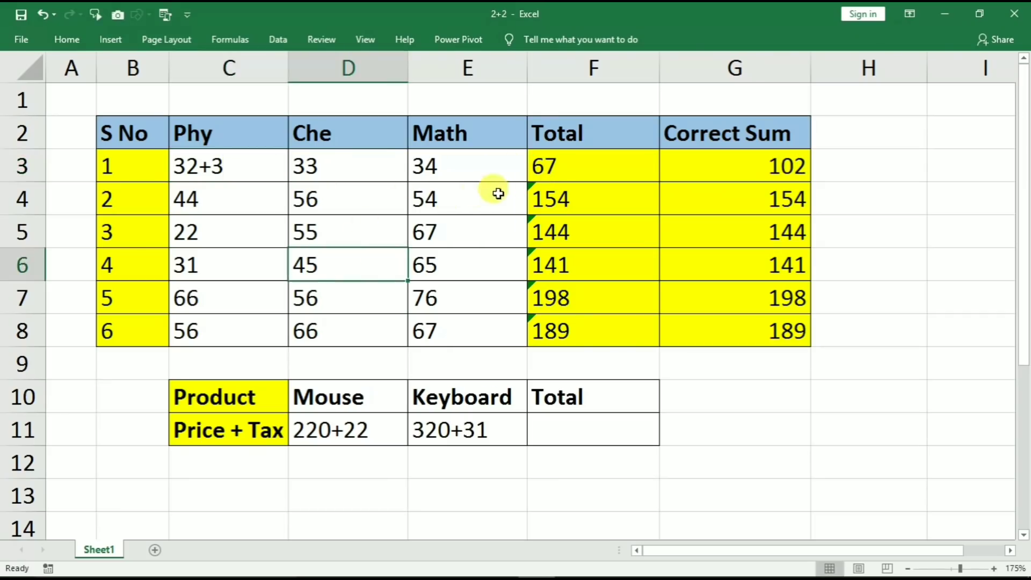
- Compare row 3's Total of 67 with its Phy, Che and Math cells
{"action": "left_click", "coordinate": [557, 171]}
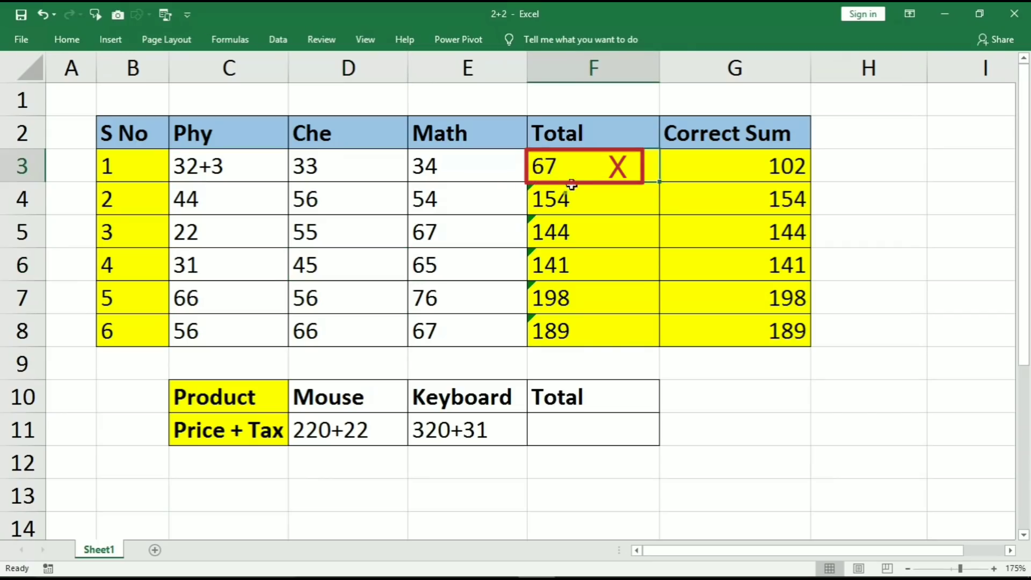
{"action": "left_click_drag", "start_coordinate": [328, 166], "coordinate": [467, 167]}
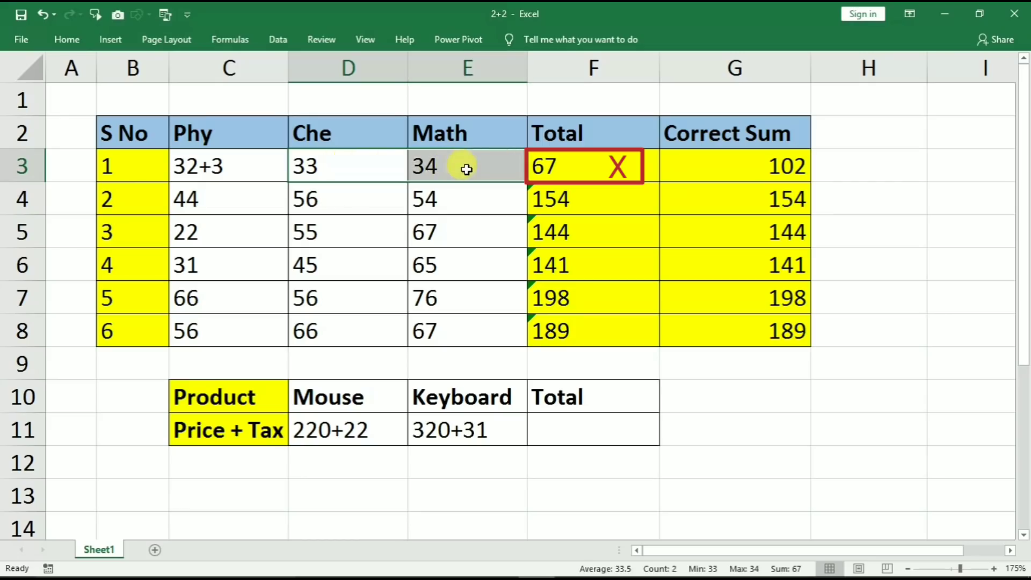
{"action": "left_click", "coordinate": [232, 168]}
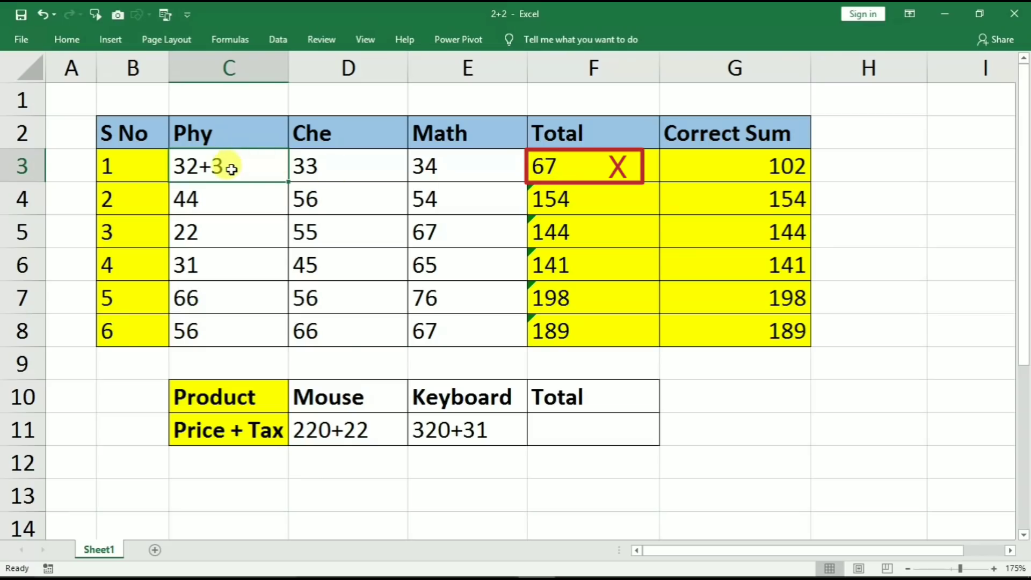
- Change row 3's Che mark in D3 to 33+2
{"action": "left_click", "coordinate": [332, 170]}
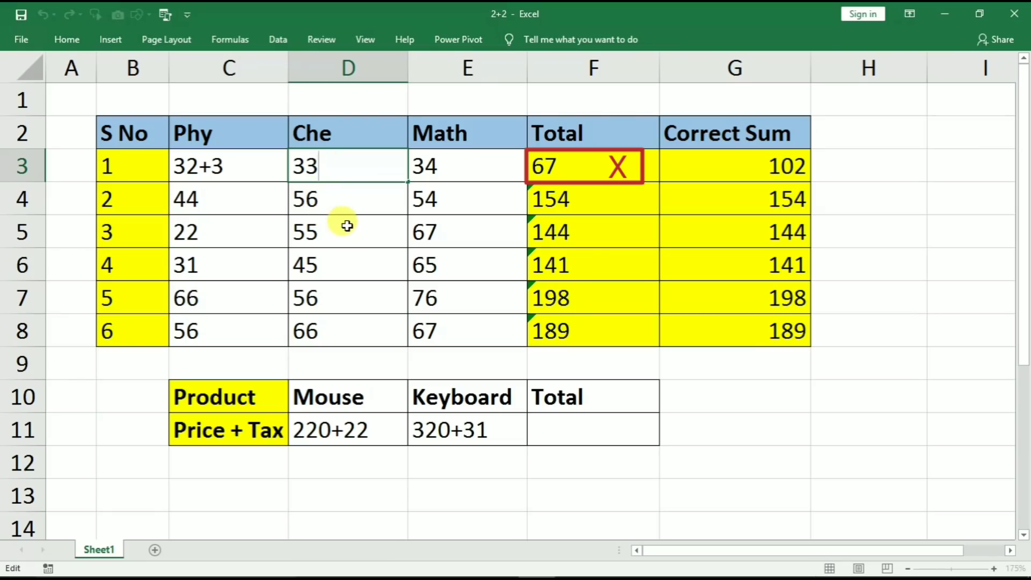
{"action": "type", "text": "+2"}
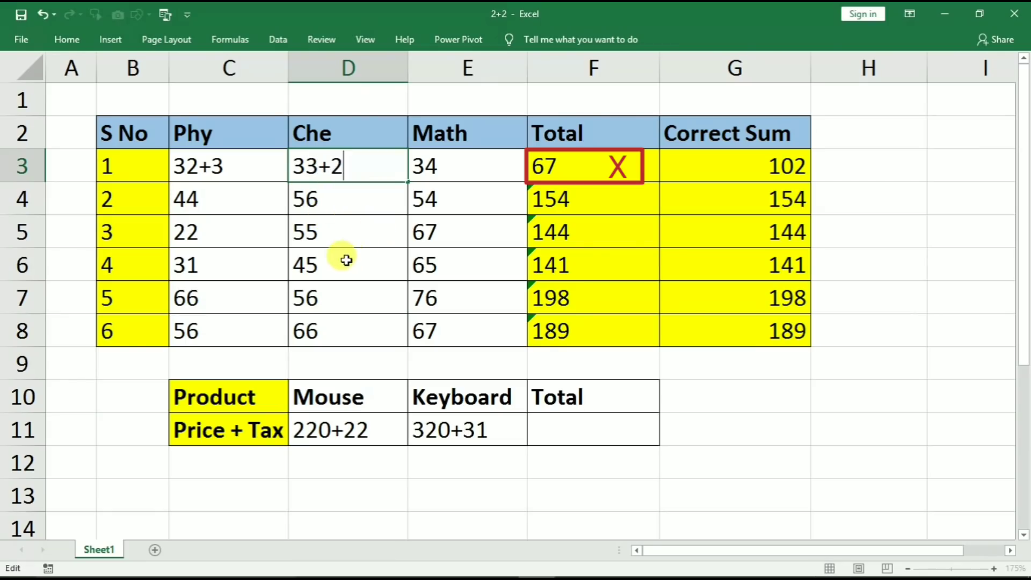
{"action": "left_click", "coordinate": [341, 259]}
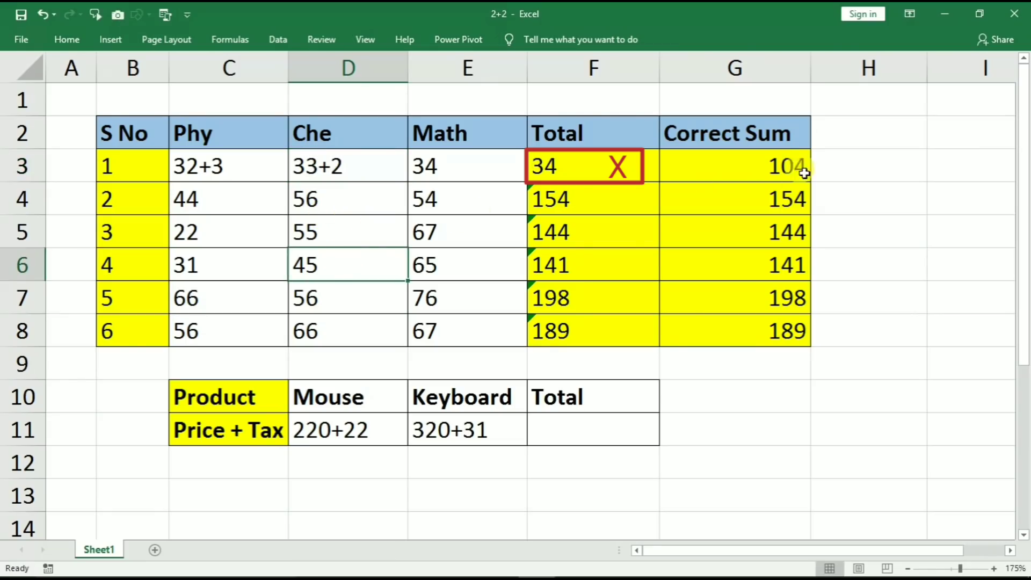
- Inspect the =SUM(C3:E3) formula behind row 3's Total, leaving it unchanged
{"action": "left_click_drag", "start_coordinate": [569, 169], "coordinate": [559, 267]}
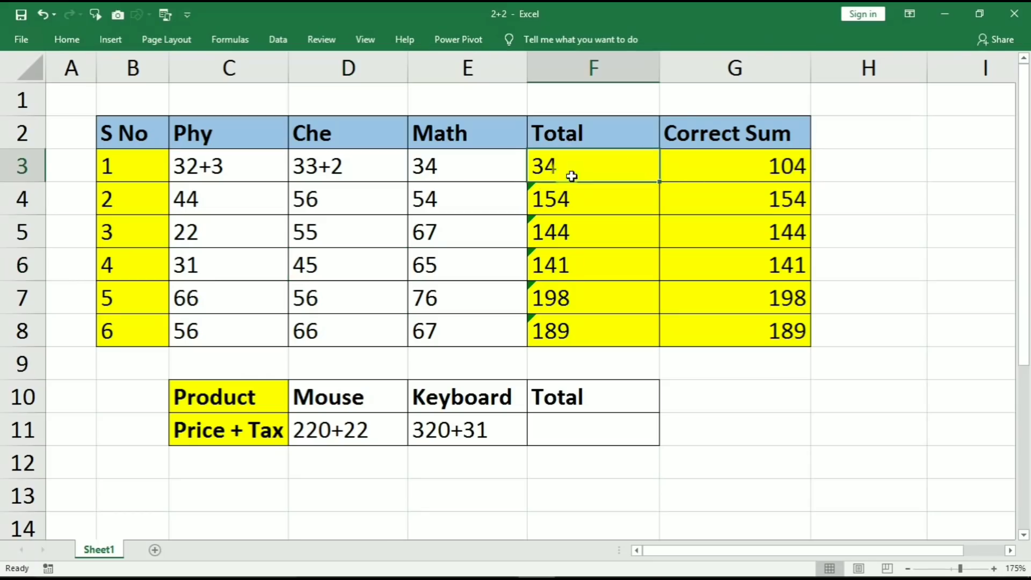
{"action": "double_click", "coordinate": [566, 170]}
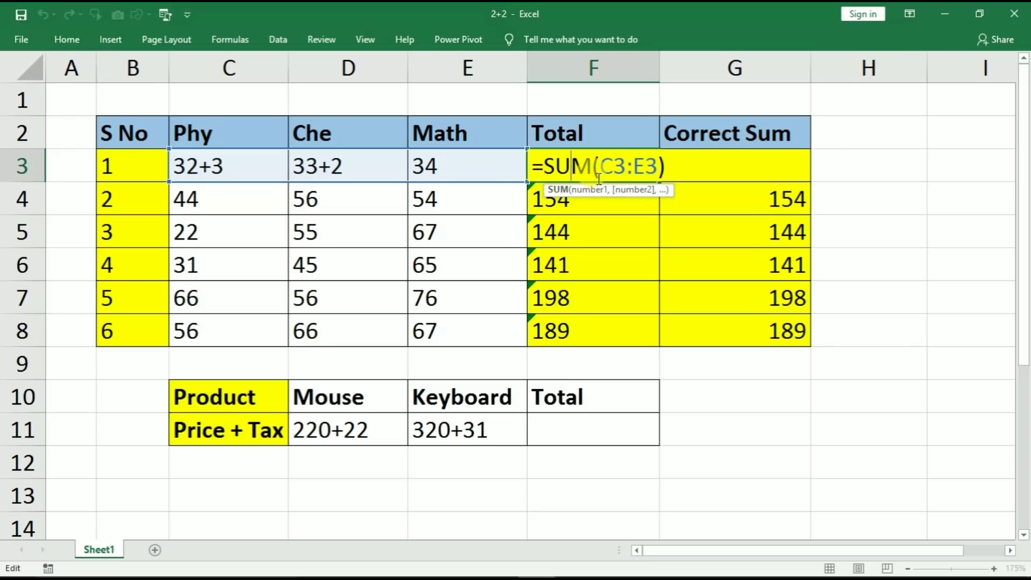
{"action": "key", "text": "Return"}
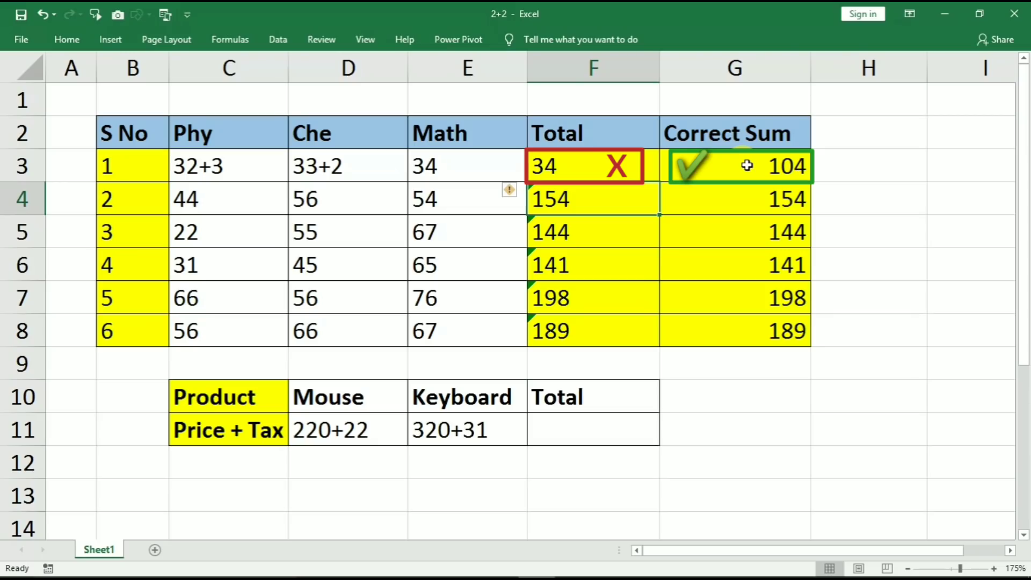
- Enter 100+30 as row 6's Phy mark in C6
{"action": "left_click", "coordinate": [231, 274]}
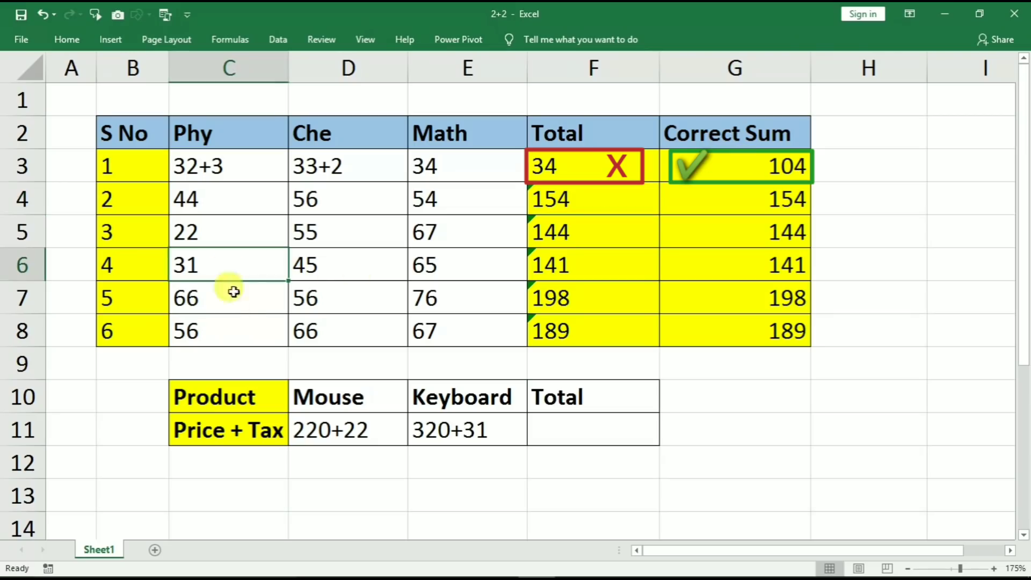
{"action": "type", "text": "100"}
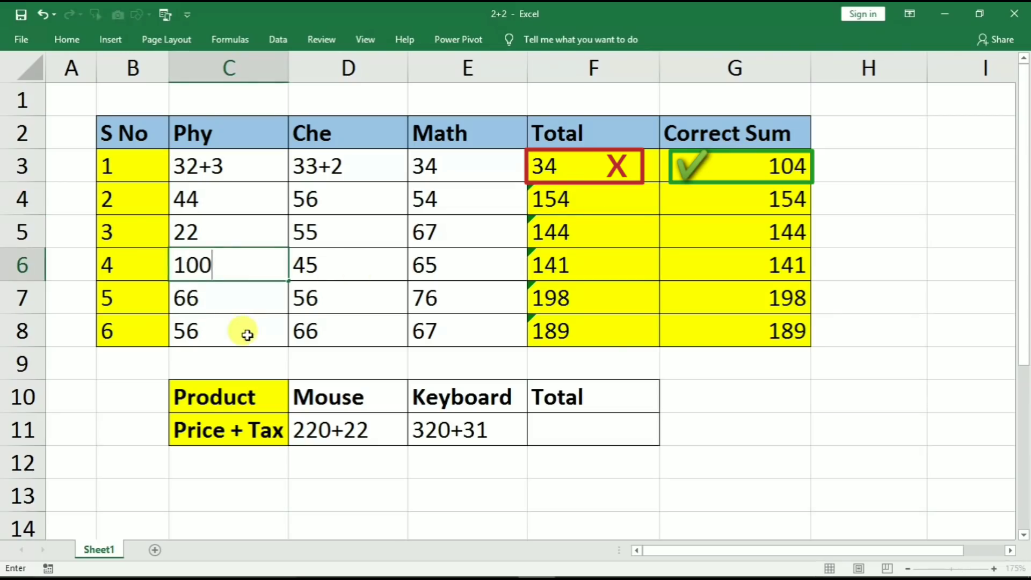
{"action": "type", "text": "+"}
{"action": "type", "text": "30"}
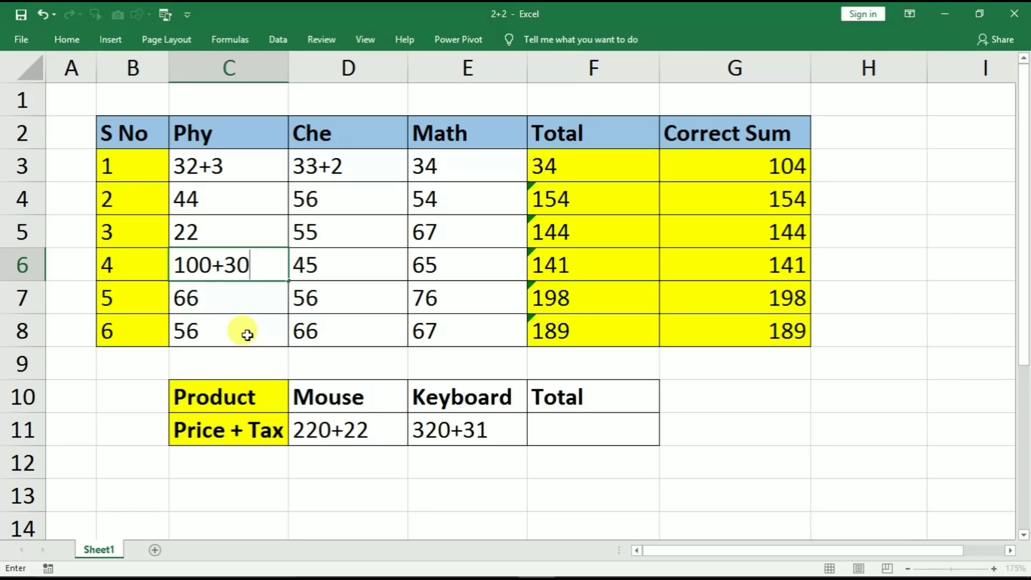
{"action": "key", "text": "Return"}
{"action": "left_click", "coordinate": [220, 261]}
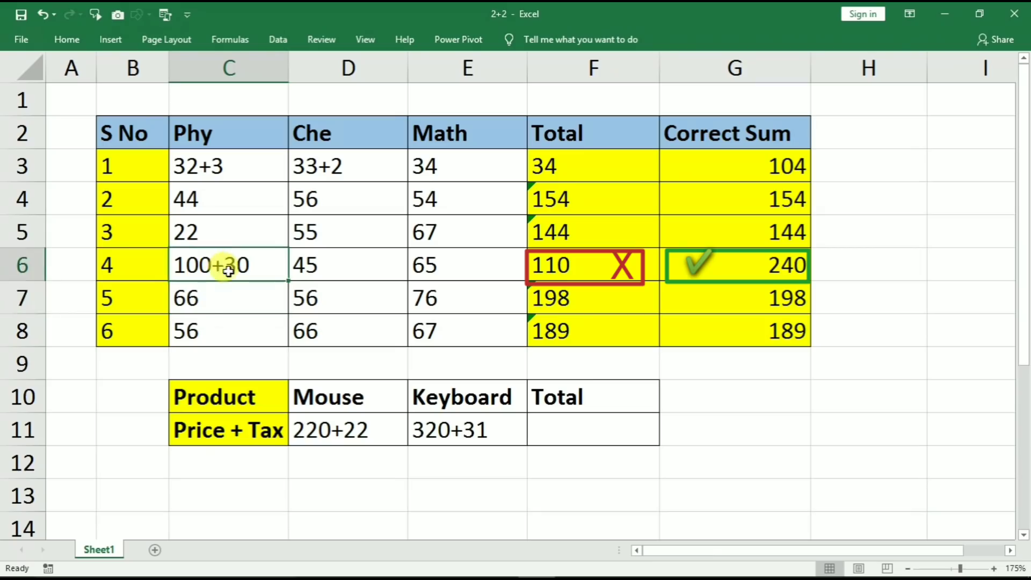
{"action": "left_click", "coordinate": [794, 258]}
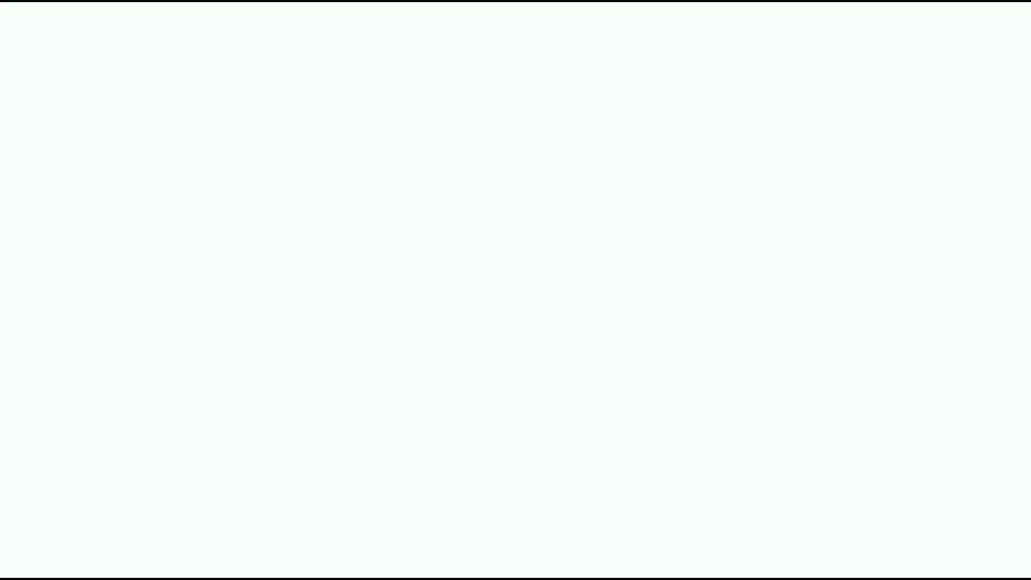
- Enter =SUM(C3:E3) in F3, which returns only 34
{"action": "type", "text": "=sum"}
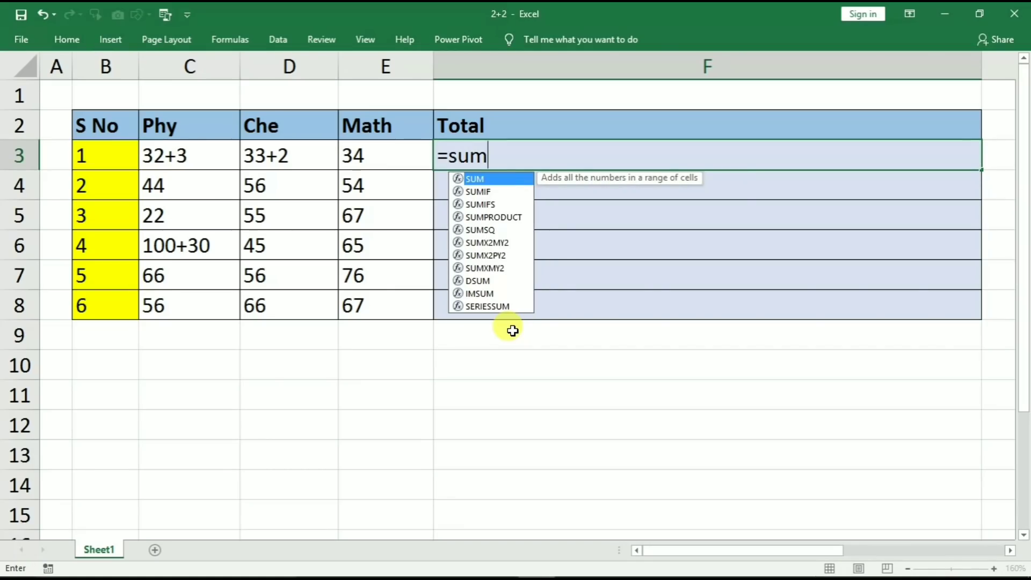
{"action": "type", "text": "("}
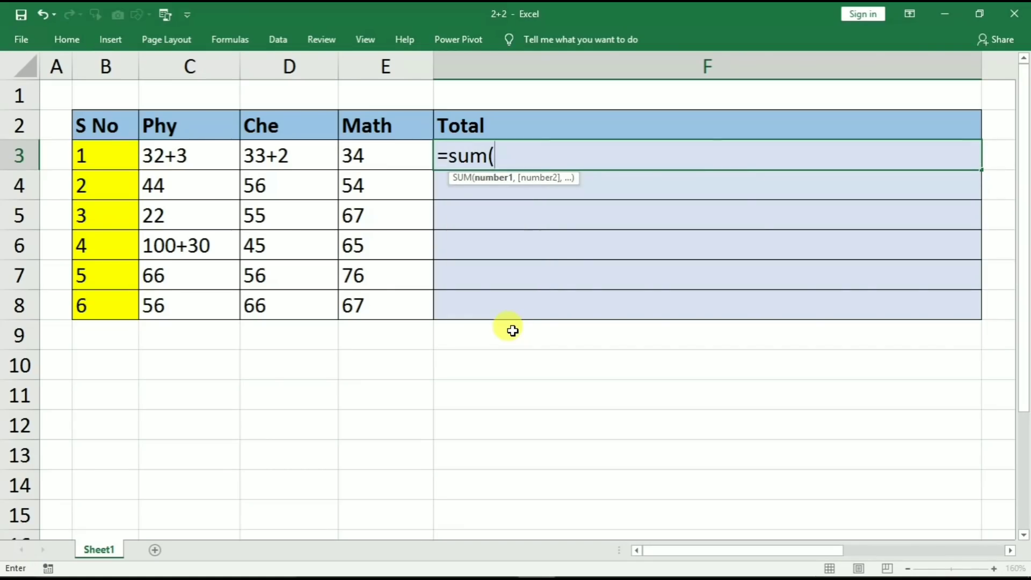
{"action": "left_click_drag", "start_coordinate": [169, 155], "coordinate": [379, 159]}
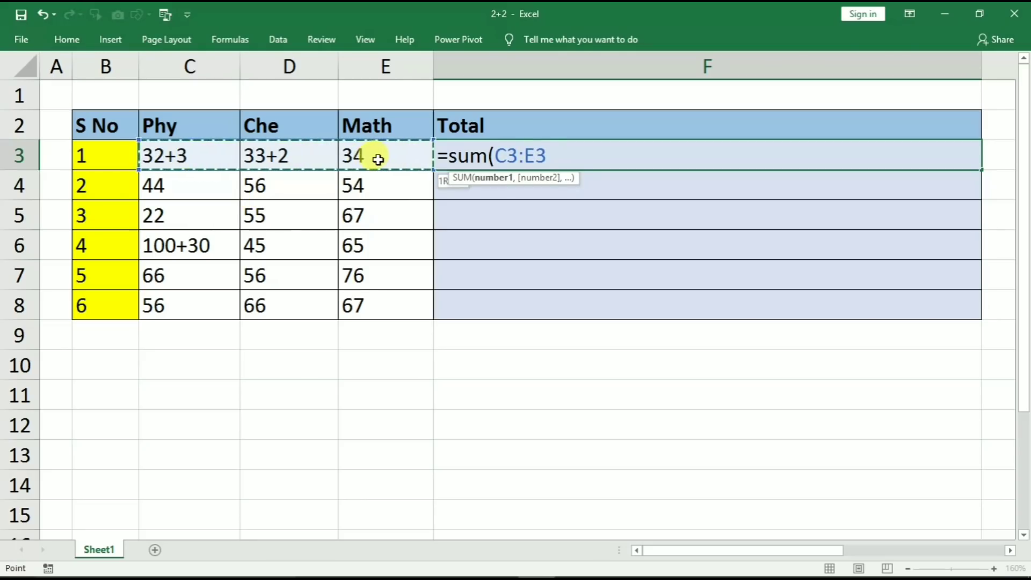
{"action": "key", "text": "Return"}
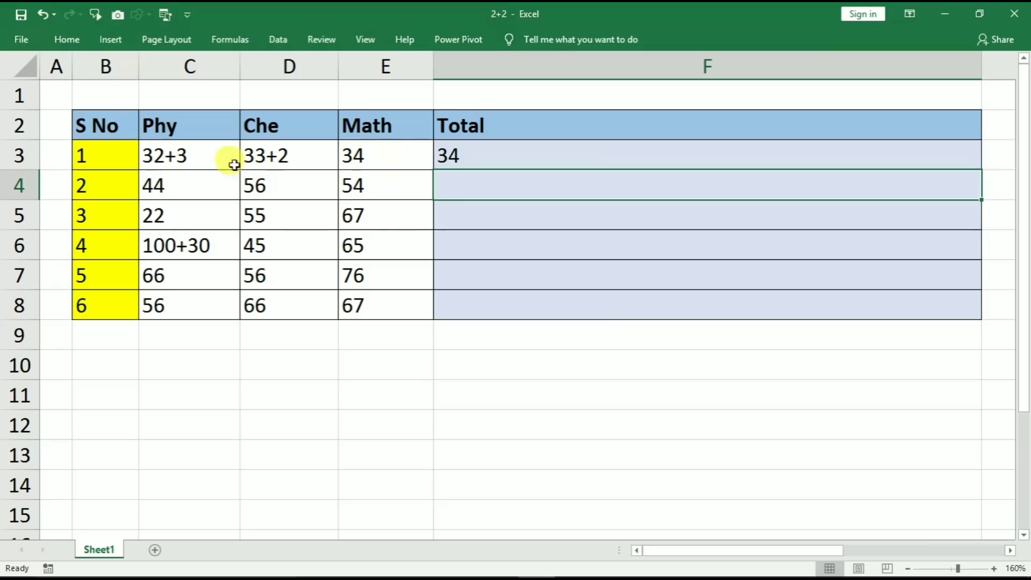
- Select row 3's Phy, Che and Math cells to check their status-bar sum
{"action": "left_click_drag", "start_coordinate": [236, 155], "coordinate": [379, 153]}
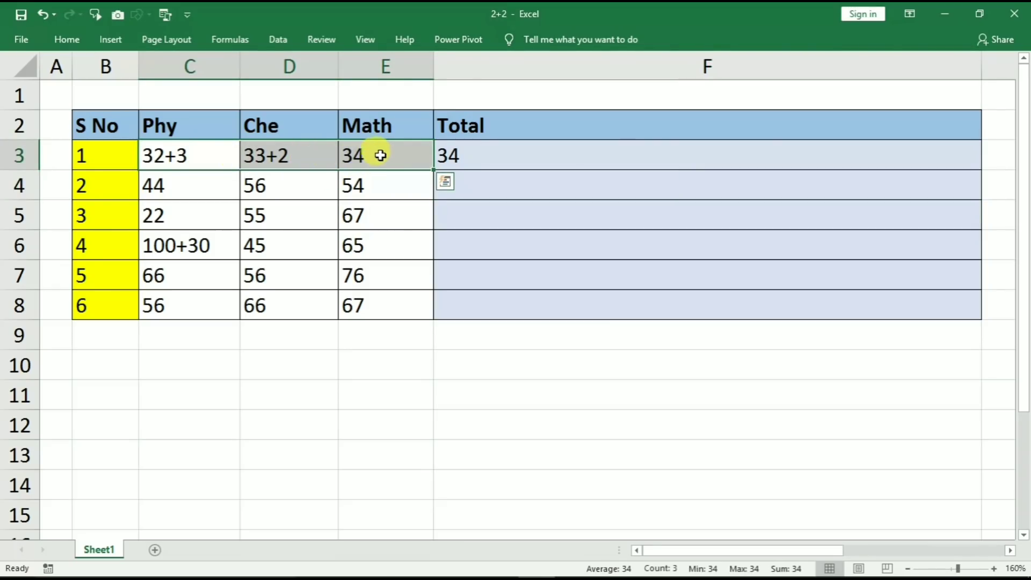
{"action": "left_click", "coordinate": [203, 155]}
{"action": "left_click", "coordinate": [263, 154]}
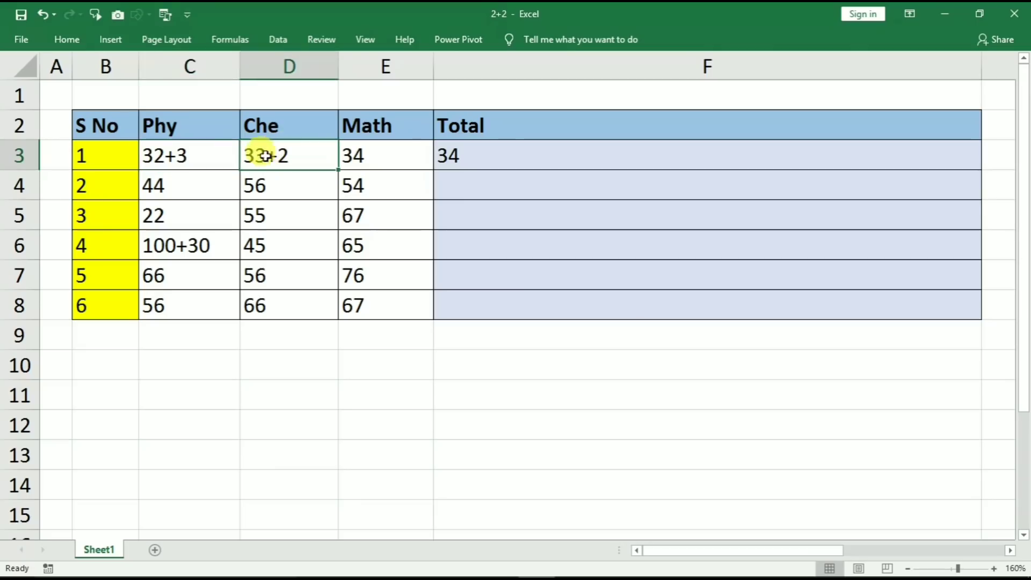
{"action": "left_click", "coordinate": [207, 158]}
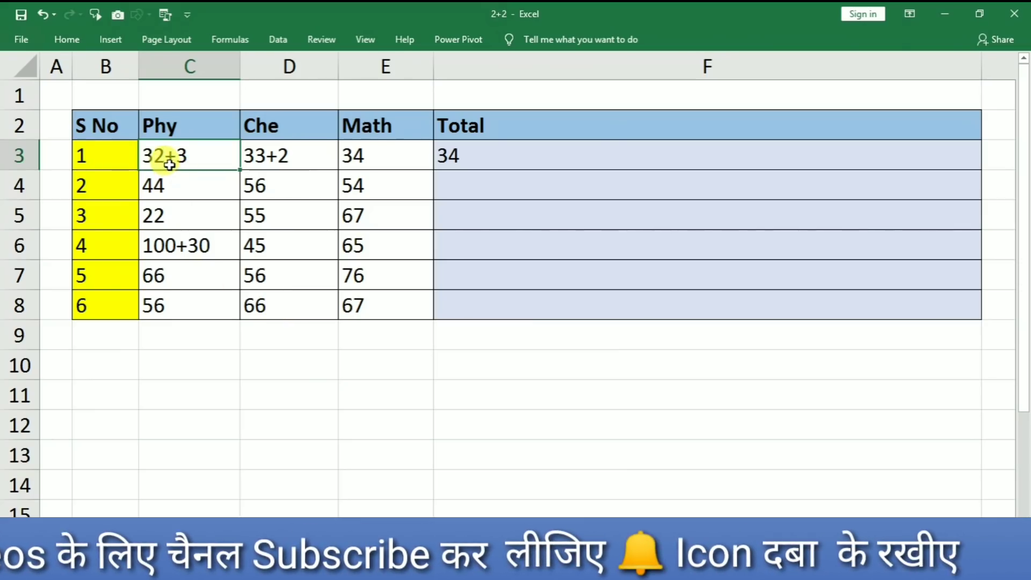
- Enter =FIND("+",C3) in C10 to locate the plus sign, returning 3
{"action": "left_click", "coordinate": [179, 362]}
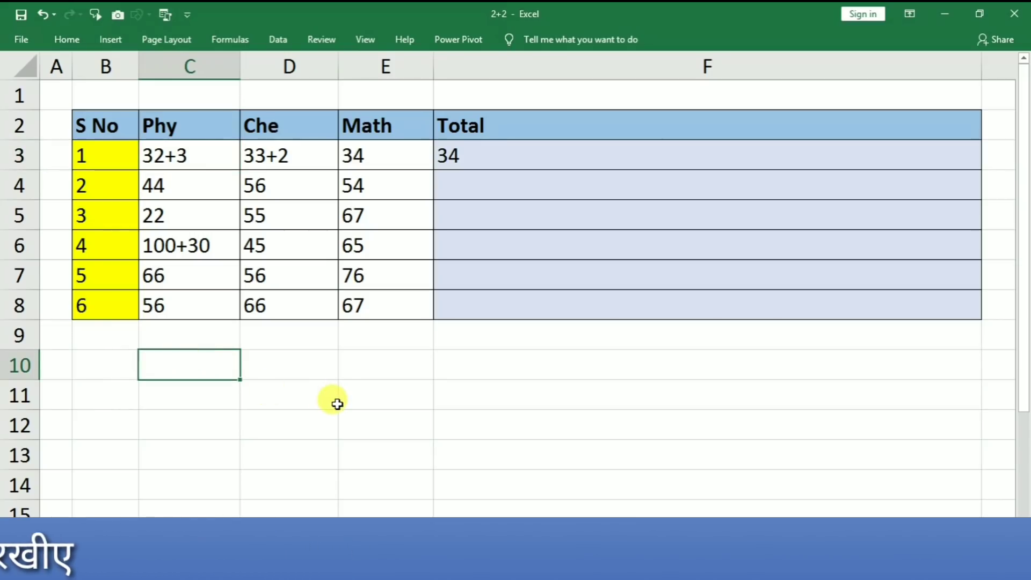
{"action": "type", "text": "="}
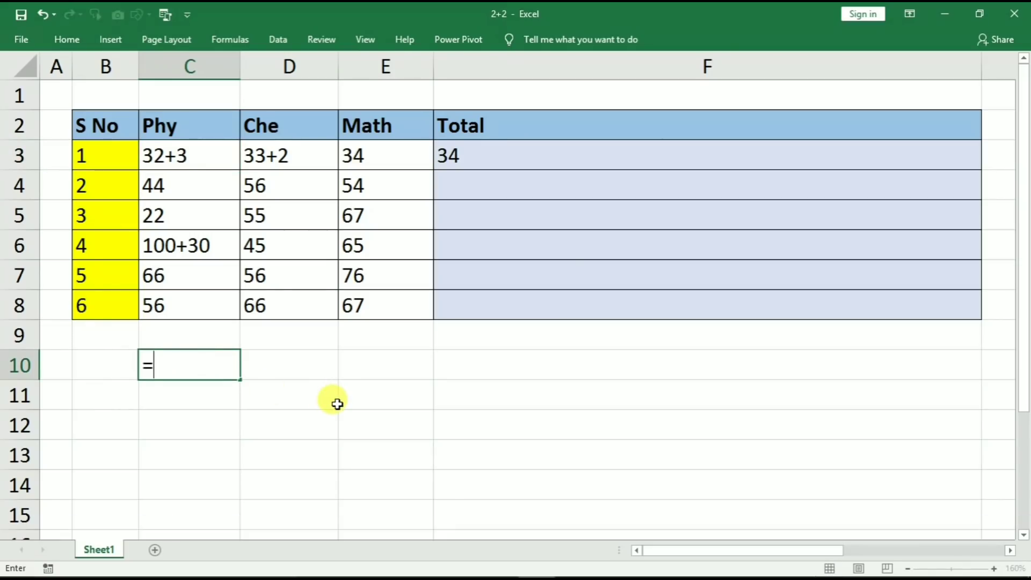
{"action": "type", "text": "find"}
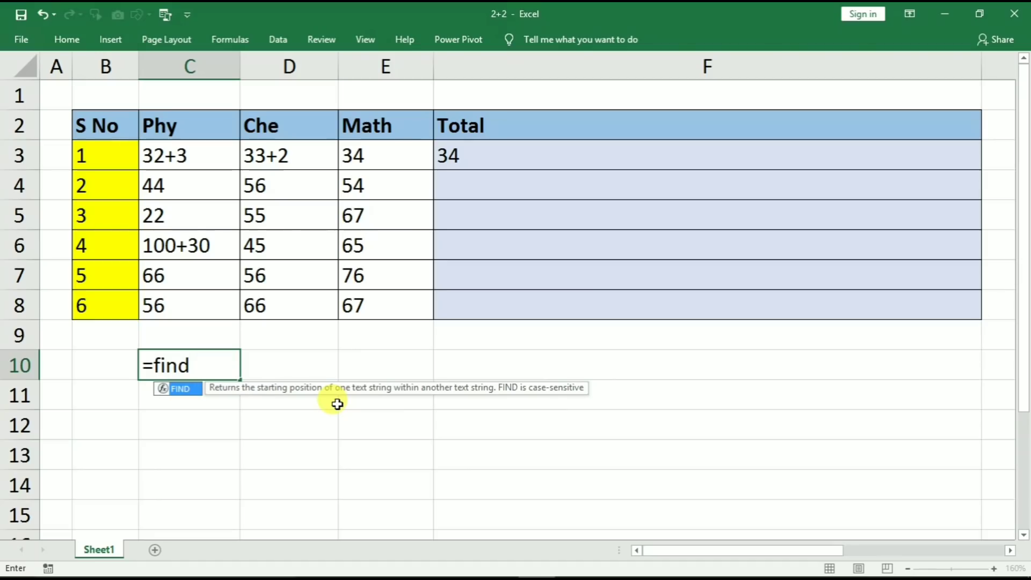
{"action": "type", "text": "(\"+"}
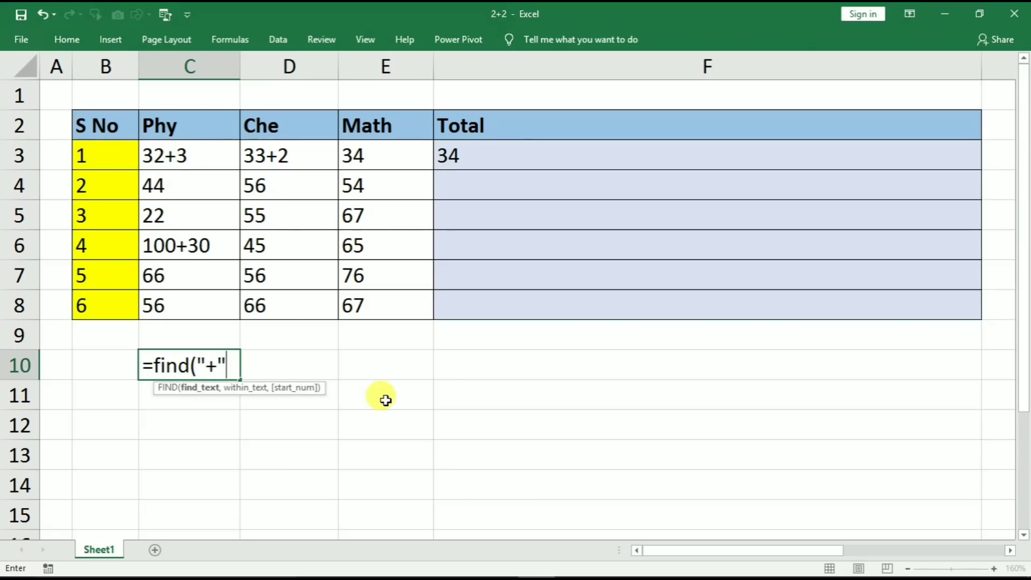
{"action": "type", "text": ","}
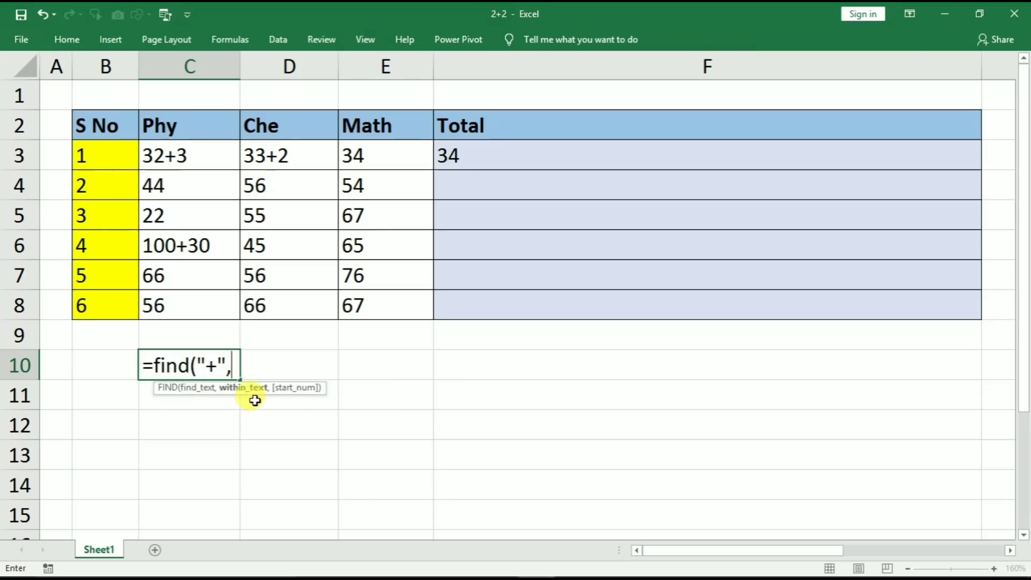
{"action": "left_click", "coordinate": [185, 156]}
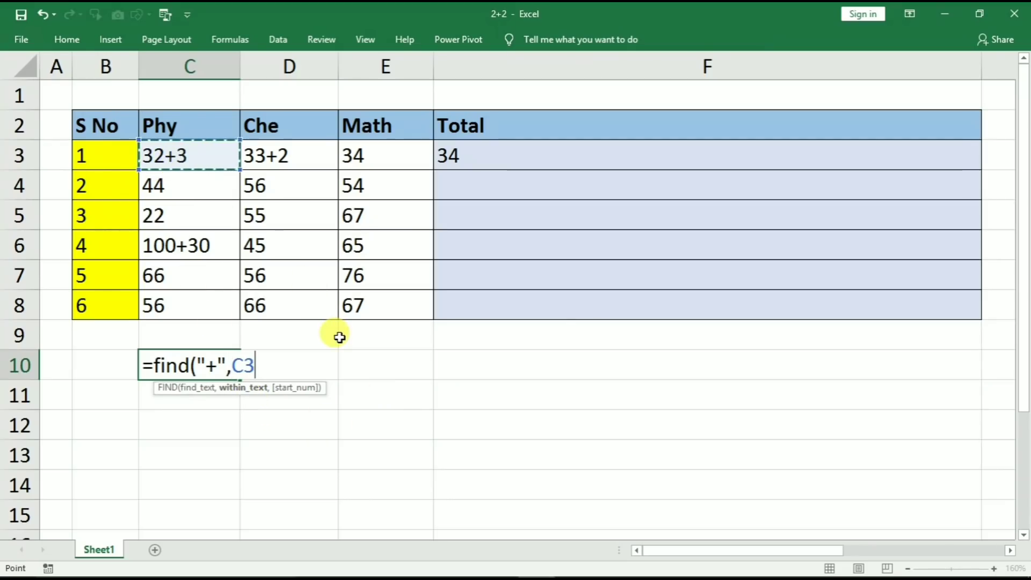
{"action": "key", "text": "Return"}
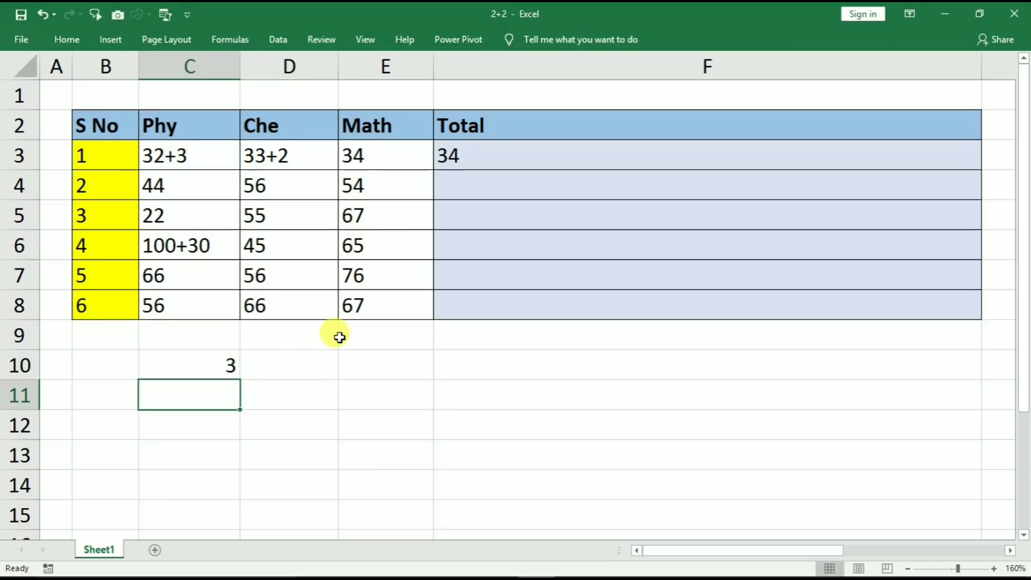
{"action": "left_click", "coordinate": [207, 362]}
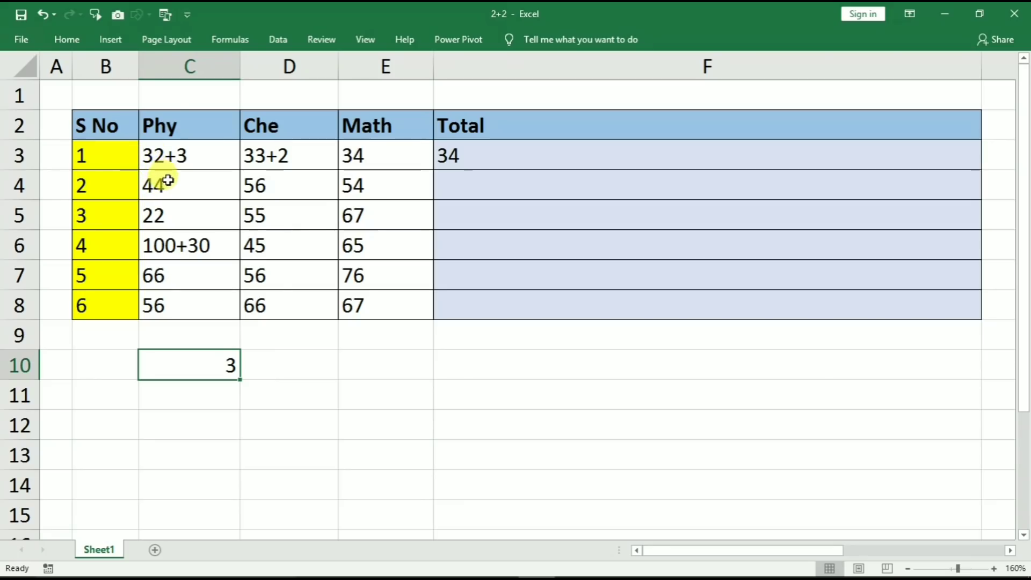
- Change C3's Phy entry to 2222+4 so C10 shows 5, and begin =LEFT in C11
{"action": "left_click", "coordinate": [181, 153]}
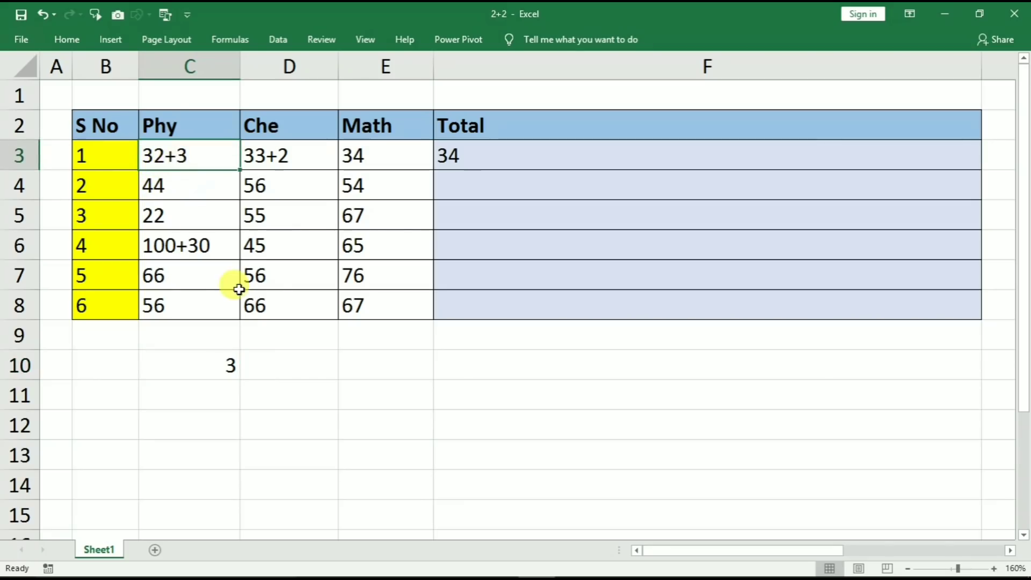
{"action": "type", "text": "2222"}
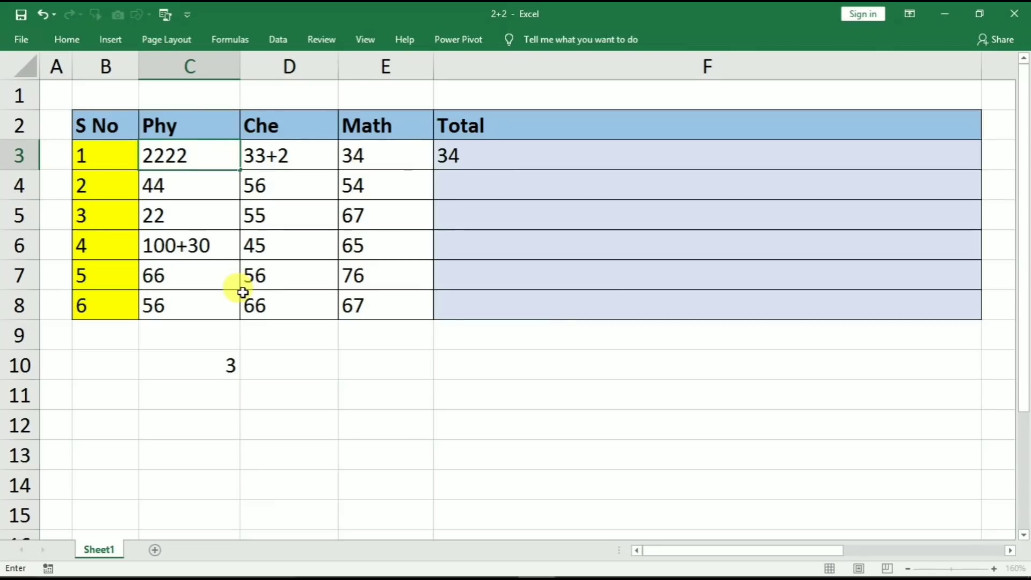
{"action": "key", "text": "Return"}
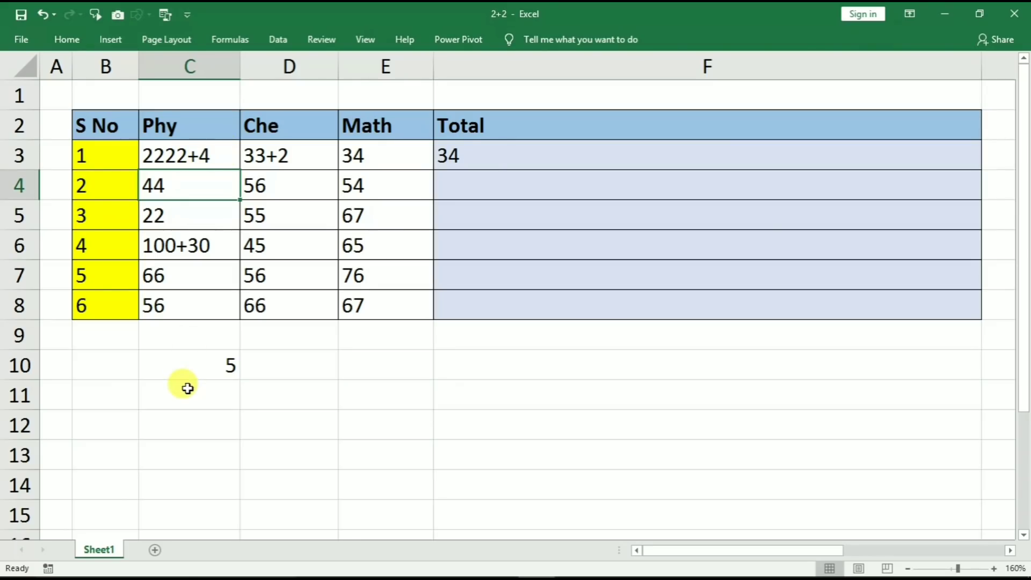
{"action": "left_click", "coordinate": [187, 388]}
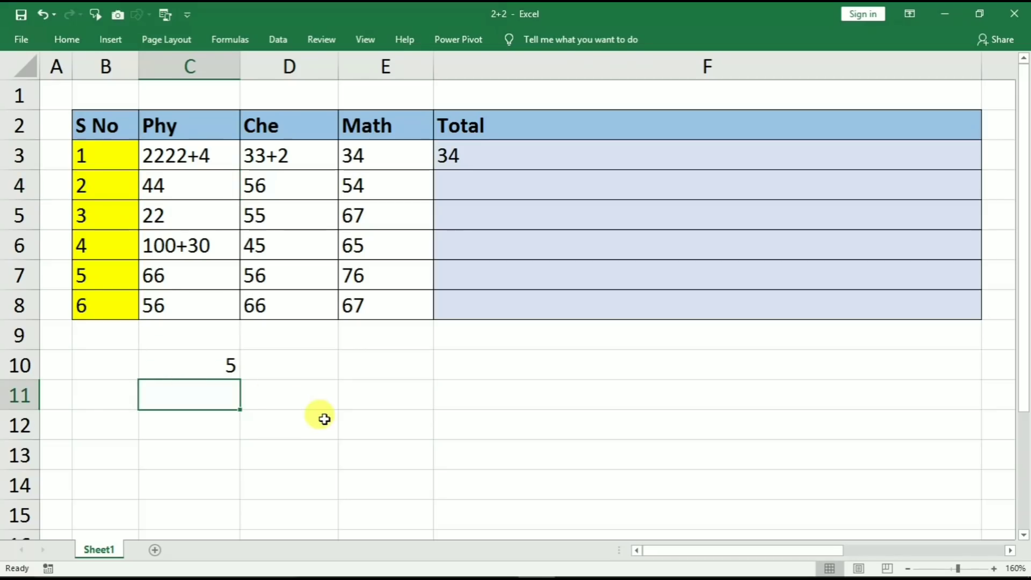
{"action": "type", "text": "=left("}
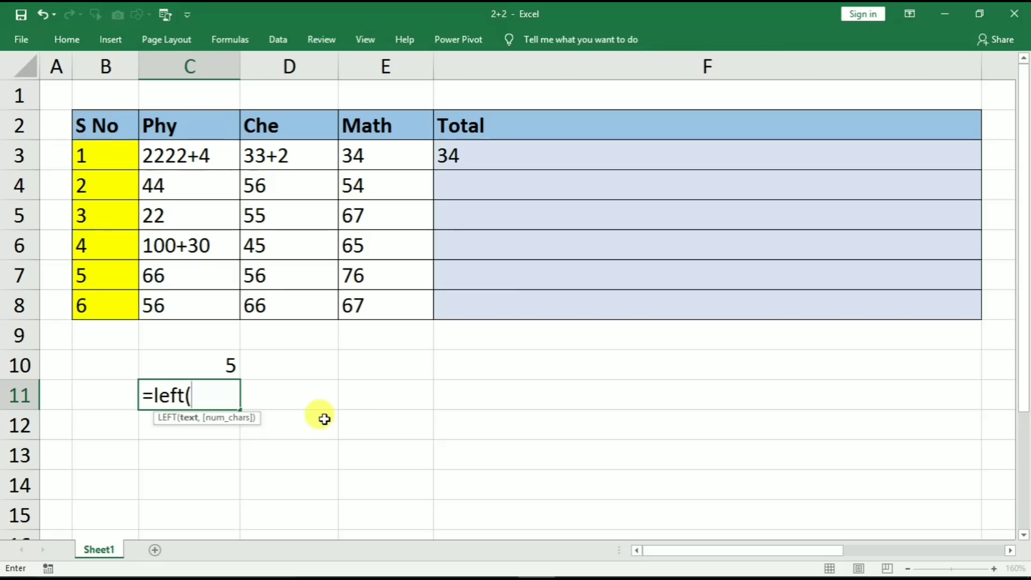
- Complete C11 as =LEFT(C3,FIND("+",C3)), which displays 2222+
{"action": "left_click", "coordinate": [184, 157]}
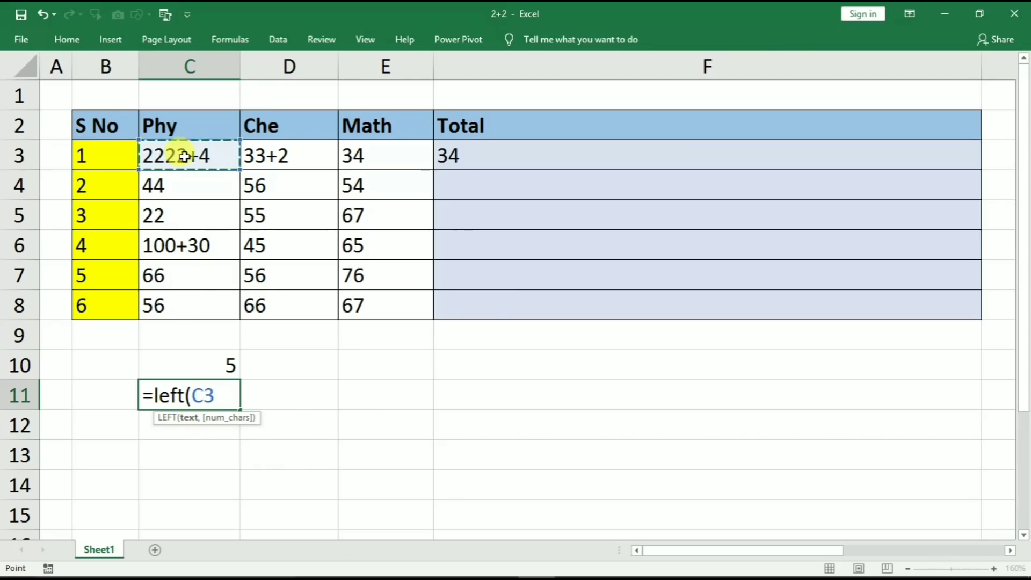
{"action": "type", "text": ","}
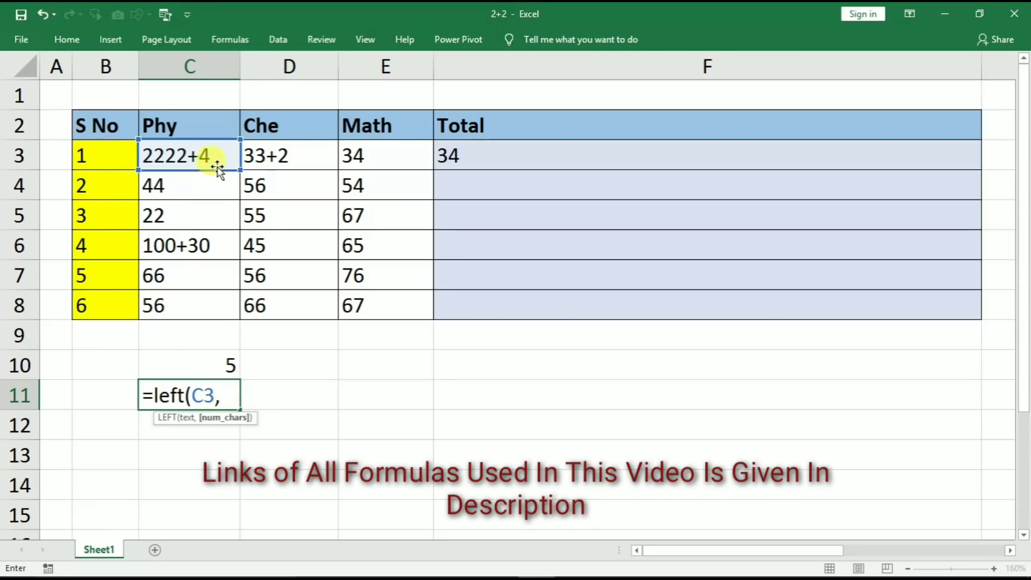
{"action": "type", "text": "f"}
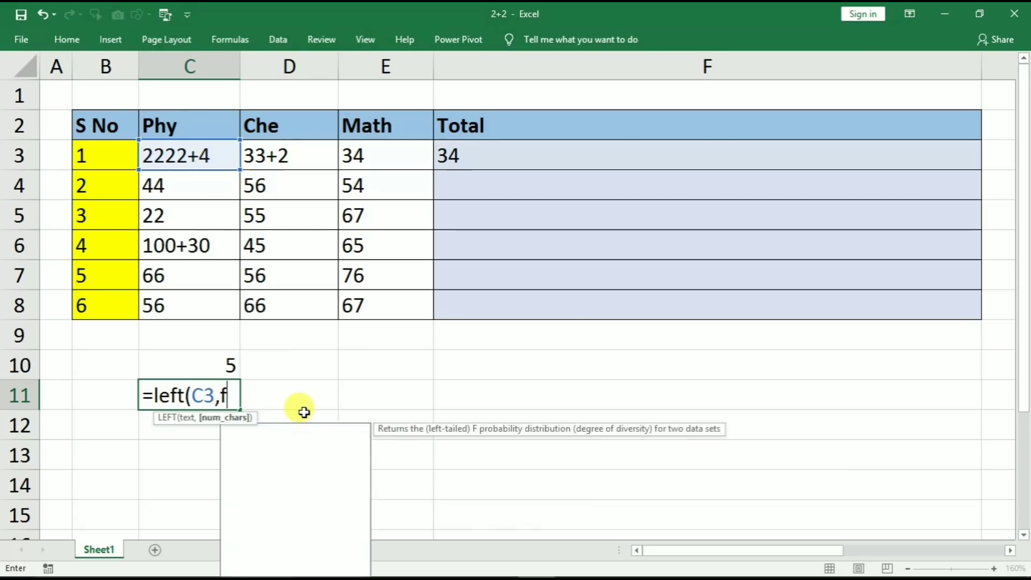
{"action": "type", "text": "ind(\"+"}
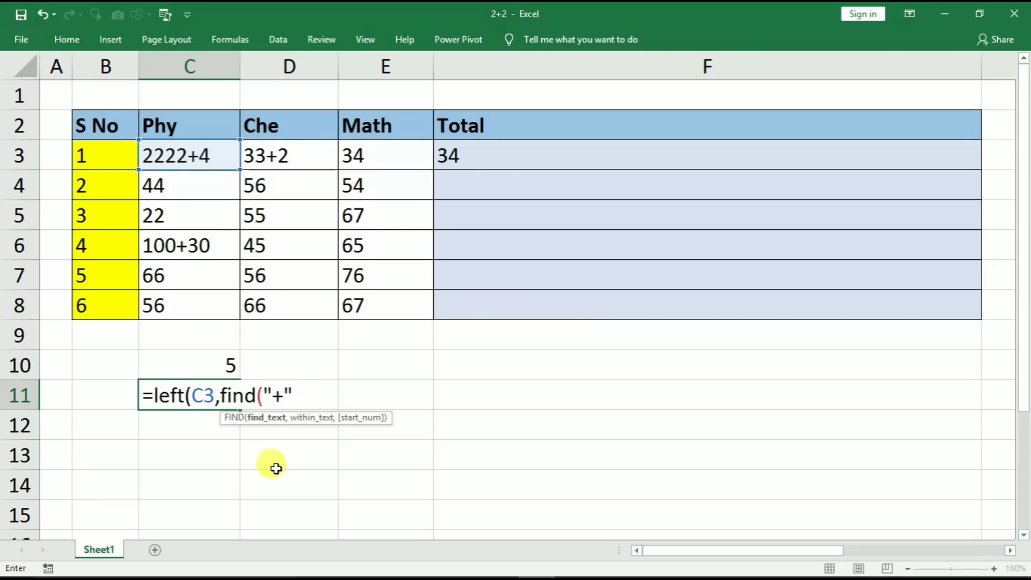
{"action": "type", "text": ","}
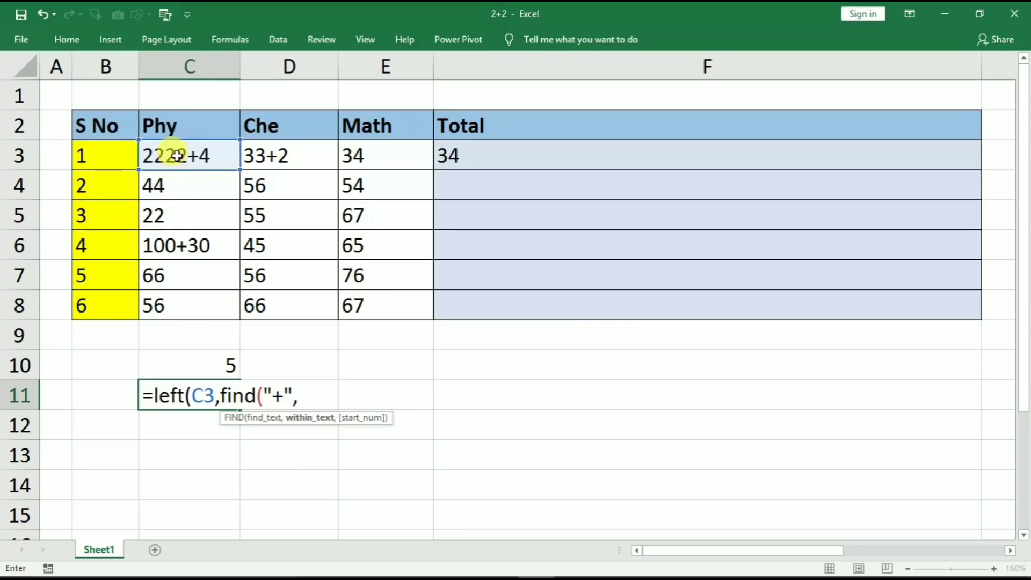
{"action": "left_click", "coordinate": [177, 156]}
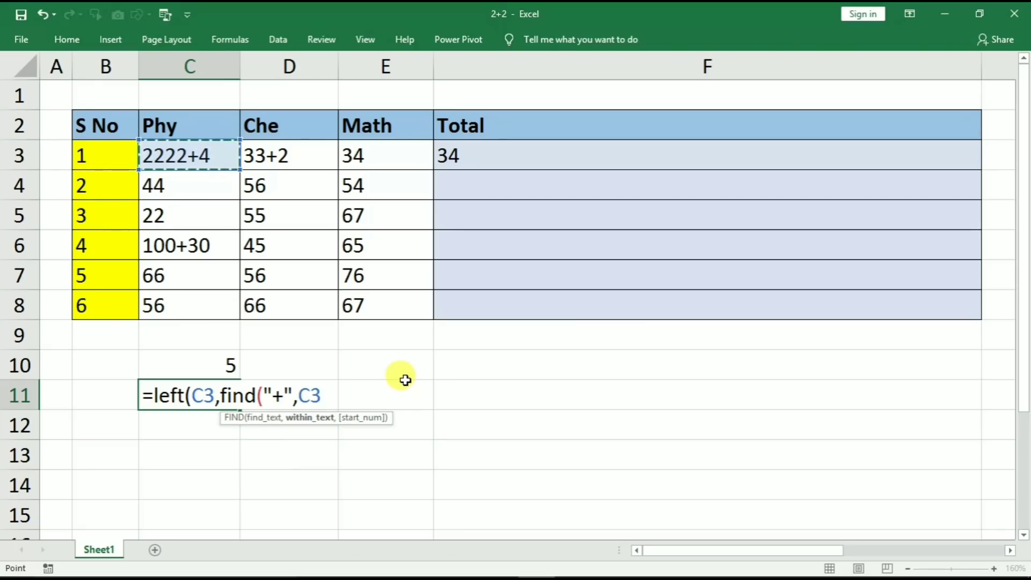
{"action": "type", "text": ")"}
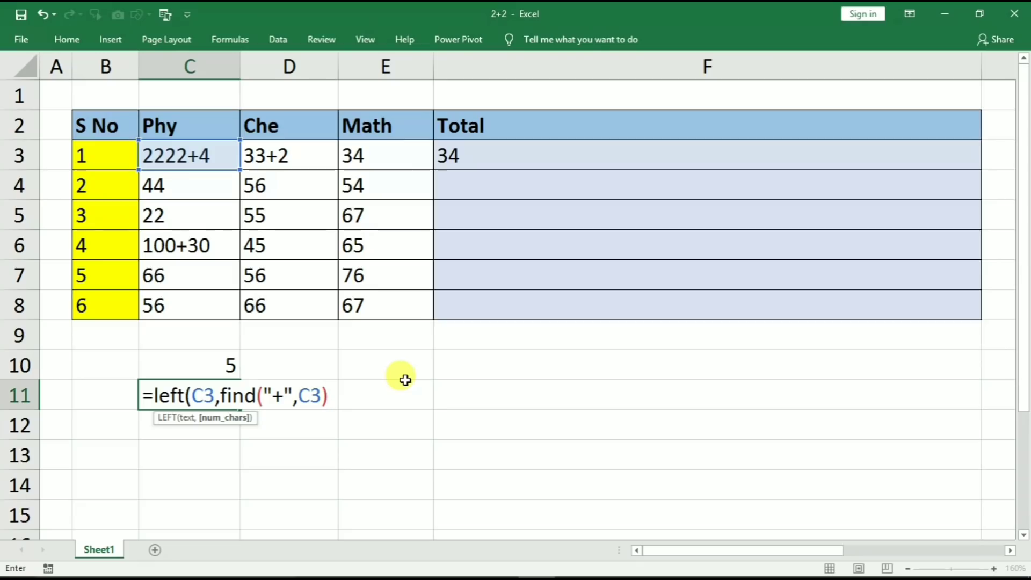
{"action": "type", "text": ")"}
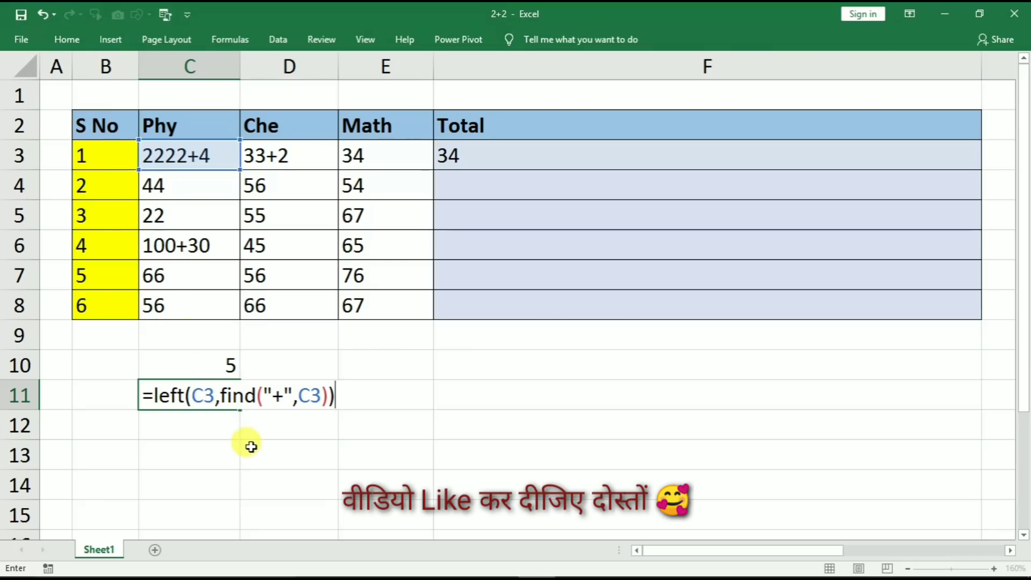
{"action": "key", "text": "Return"}
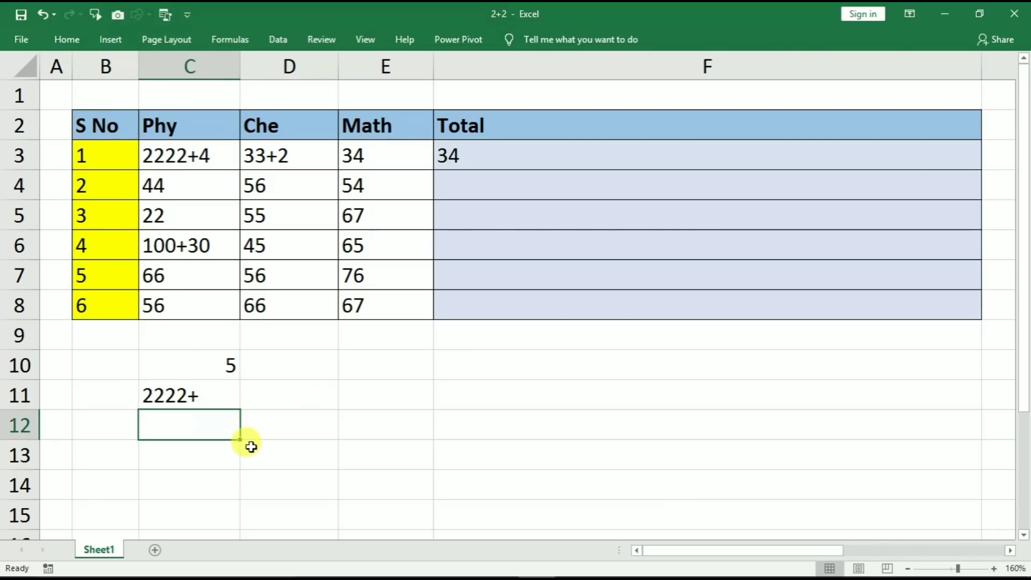
- Edit C11's formula to subtract 1 from the FIND position so it shows 2222
{"action": "left_click", "coordinate": [190, 157]}
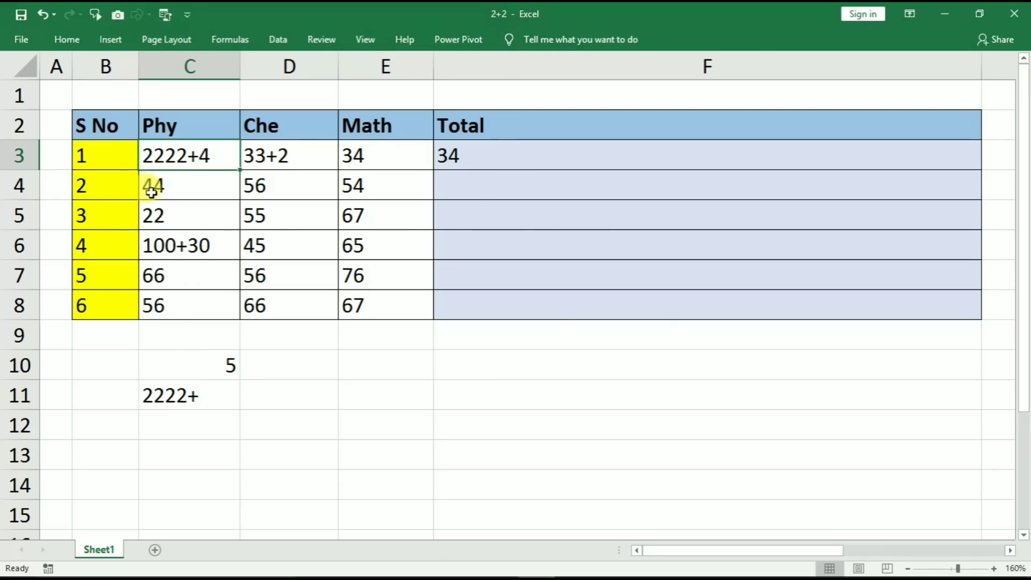
{"action": "double_click", "coordinate": [186, 396]}
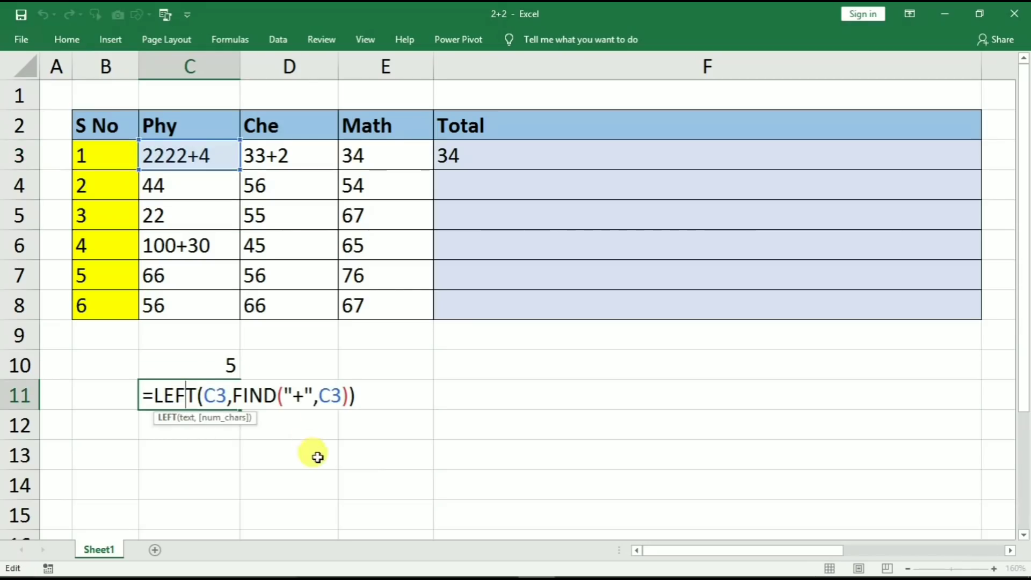
{"action": "left_click", "coordinate": [345, 396]}
{"action": "left_click", "coordinate": [350, 397]}
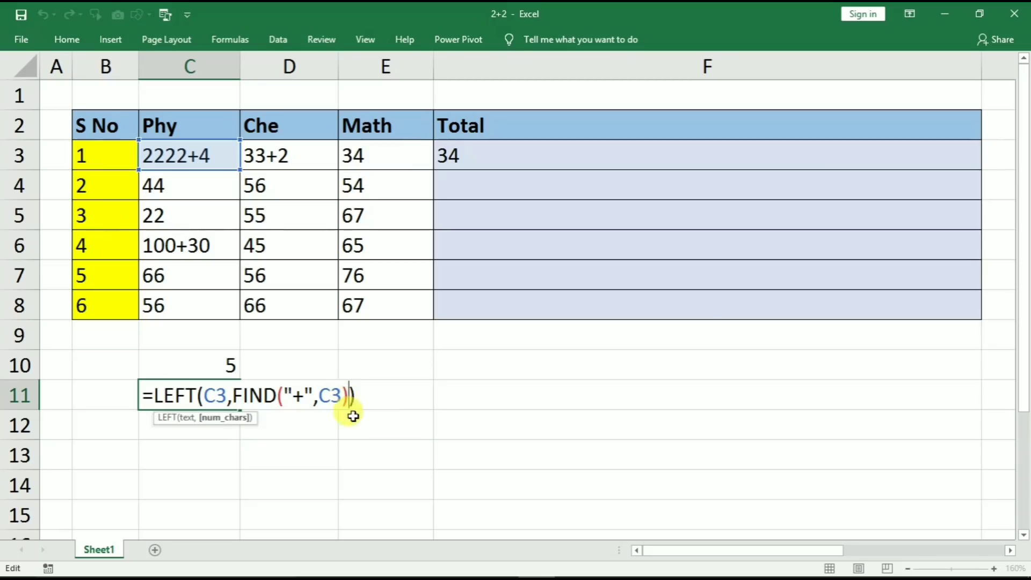
{"action": "type", "text": "-1"}
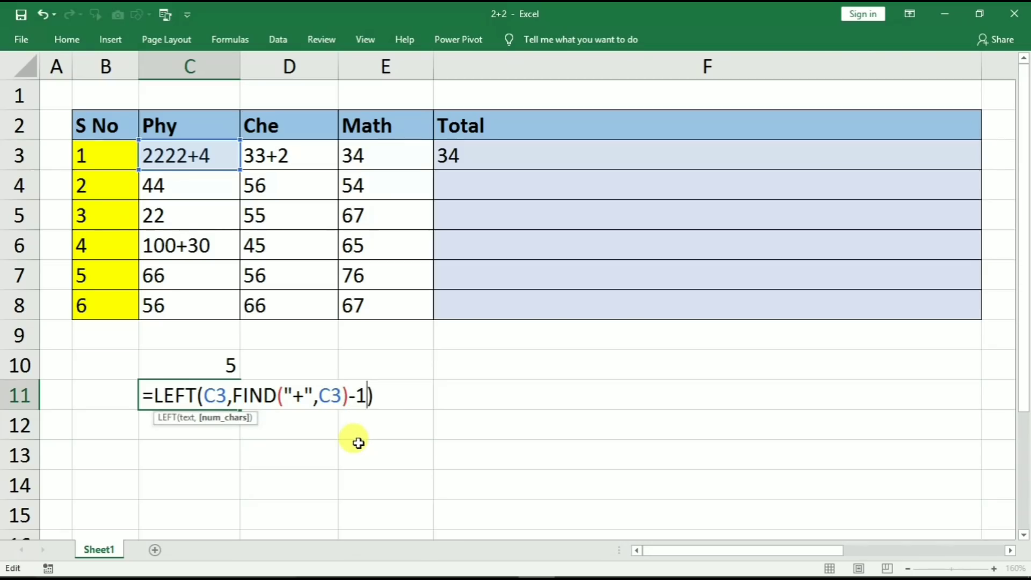
{"action": "key", "text": "Return"}
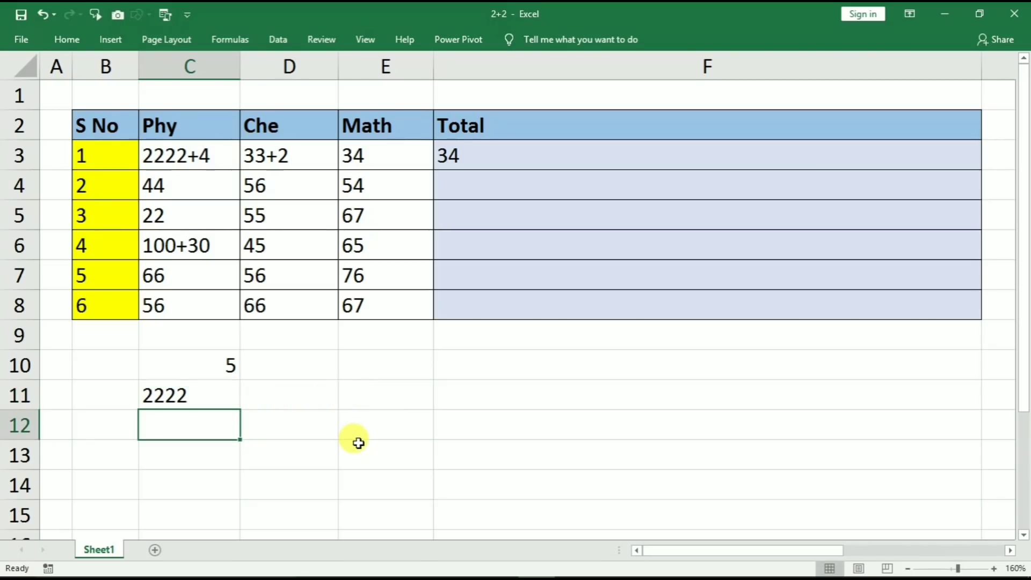
- Try 12+333 as C3's Phy value
{"action": "left_click", "coordinate": [174, 391]}
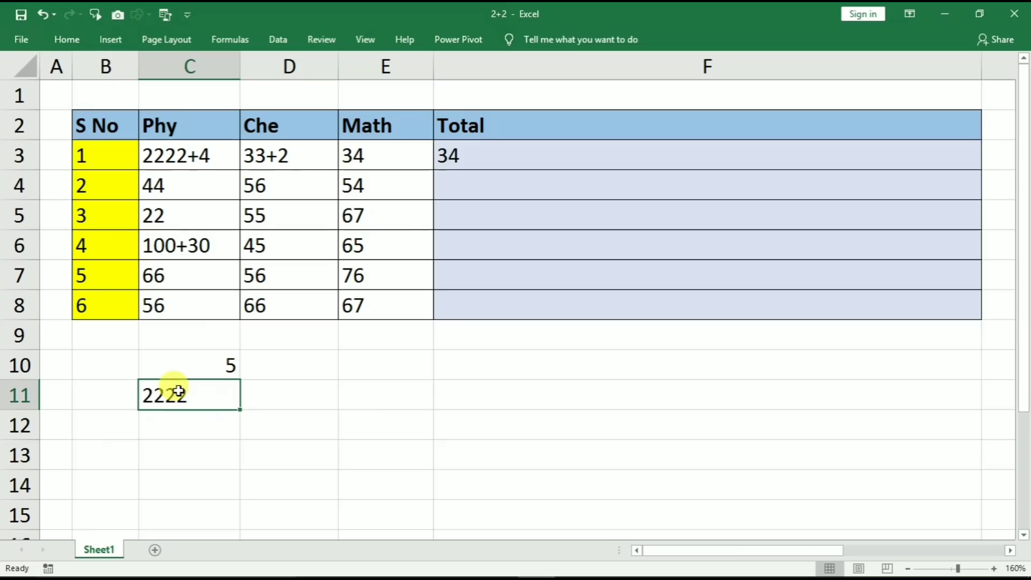
{"action": "left_click", "coordinate": [186, 160]}
{"action": "type", "text": "12+"}
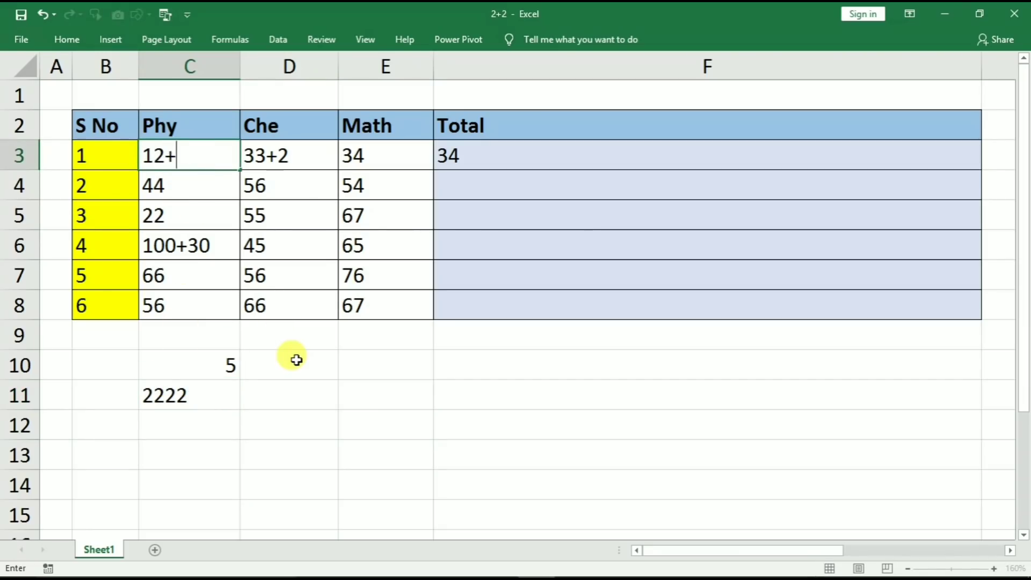
{"action": "type", "text": "333"}
{"action": "key", "text": "Return"}
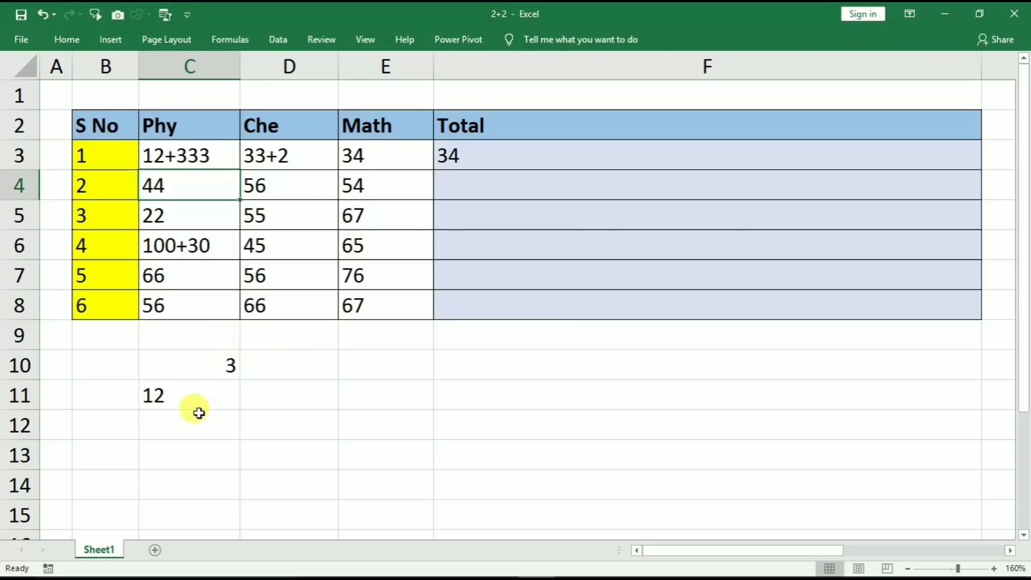
- Change C3 to 100+3 and confirm C11 now shows 100
{"action": "left_click", "coordinate": [161, 392]}
{"action": "left_click", "coordinate": [181, 158]}
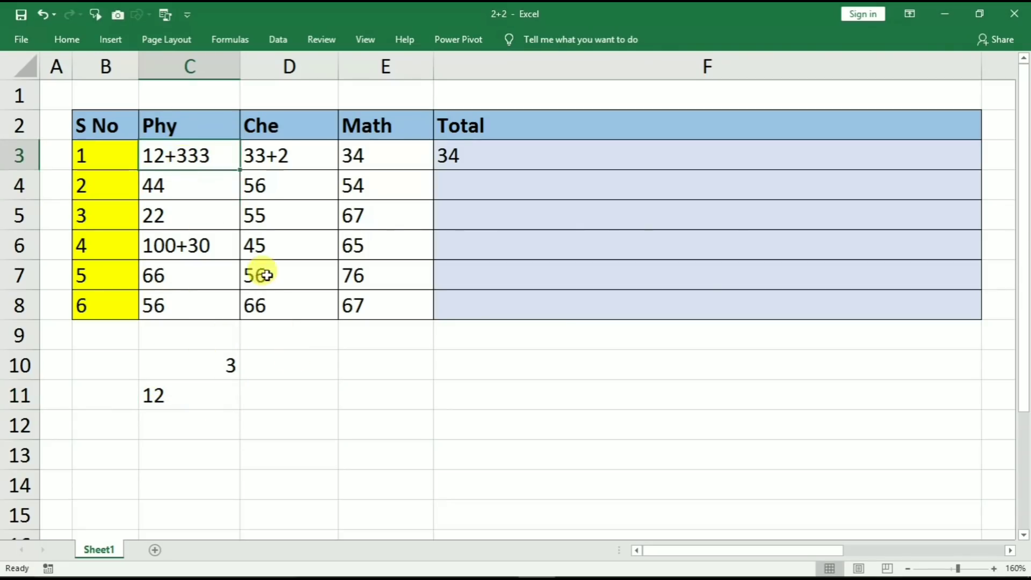
{"action": "type", "text": "100"}
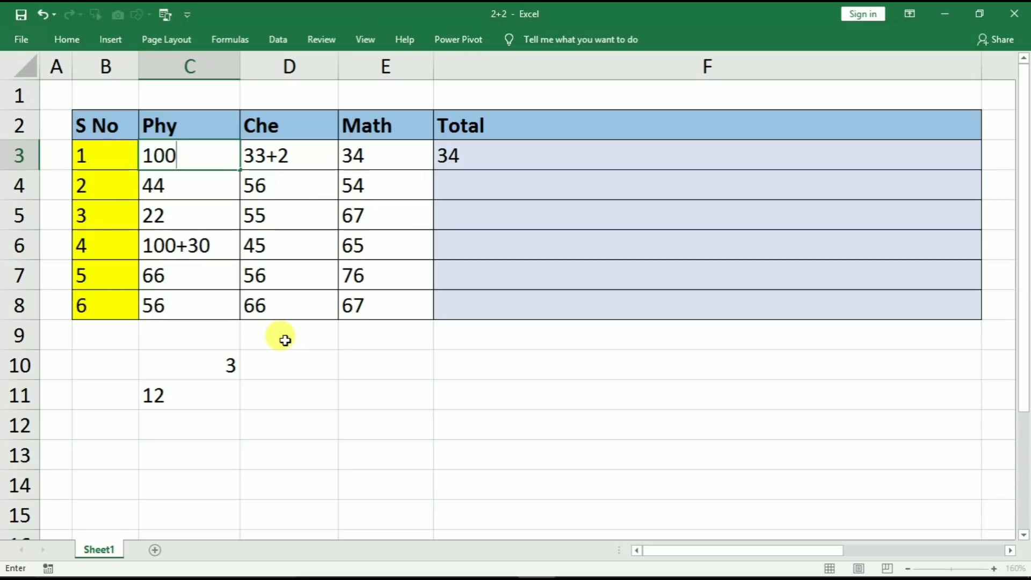
{"action": "key", "text": "Return"}
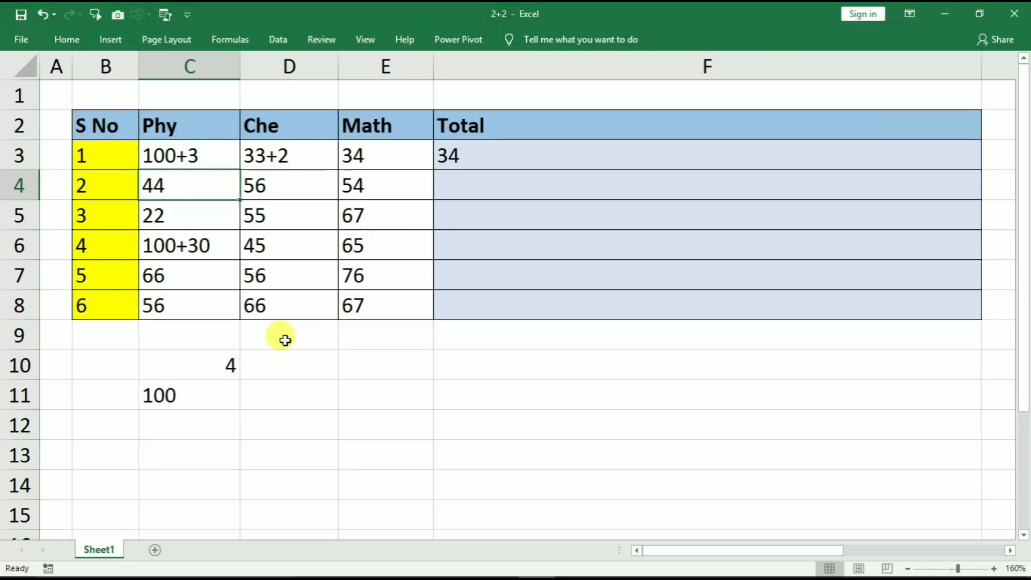
{"action": "left_click", "coordinate": [186, 393]}
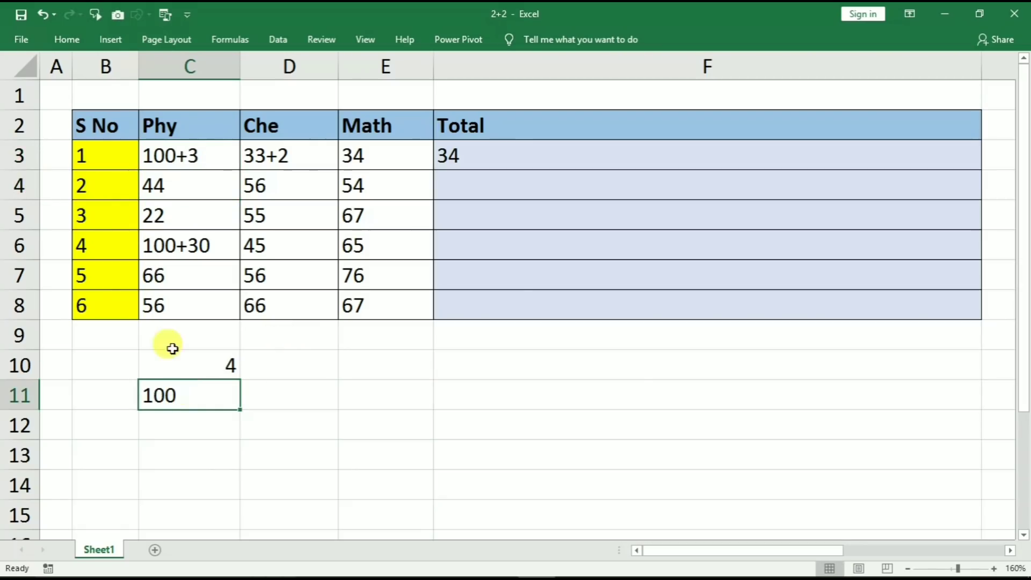
{"action": "left_click", "coordinate": [166, 423]}
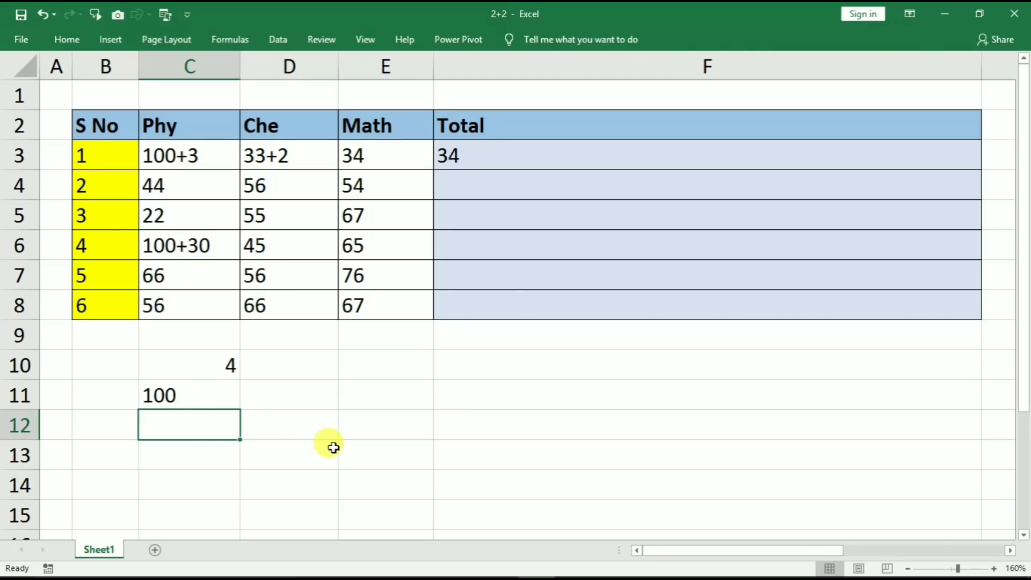
- Enter =MID(C3,FIND("+",C3),5) in C12, which displays +3
{"action": "type", "text": "=mid"}
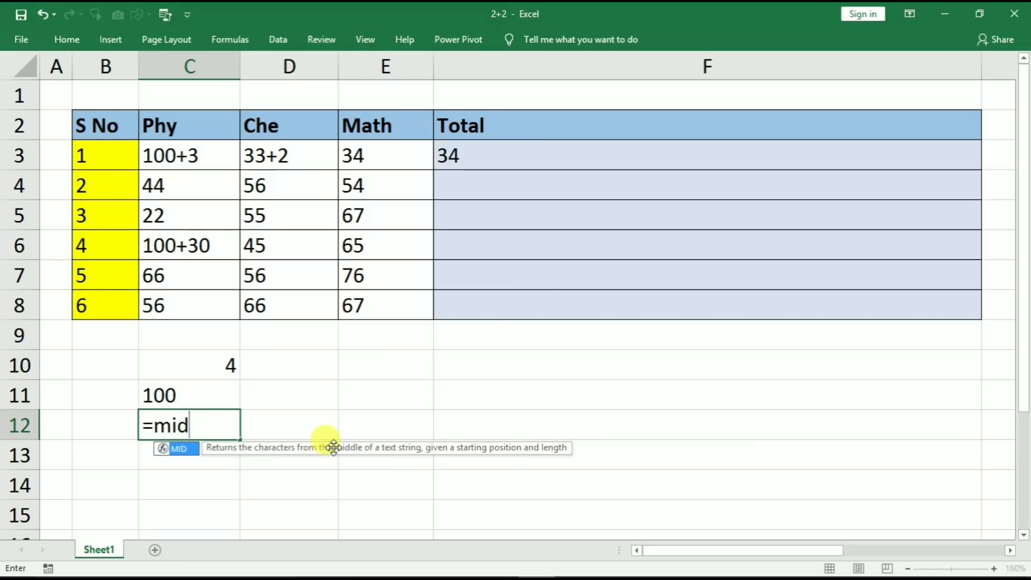
{"action": "type", "text": "("}
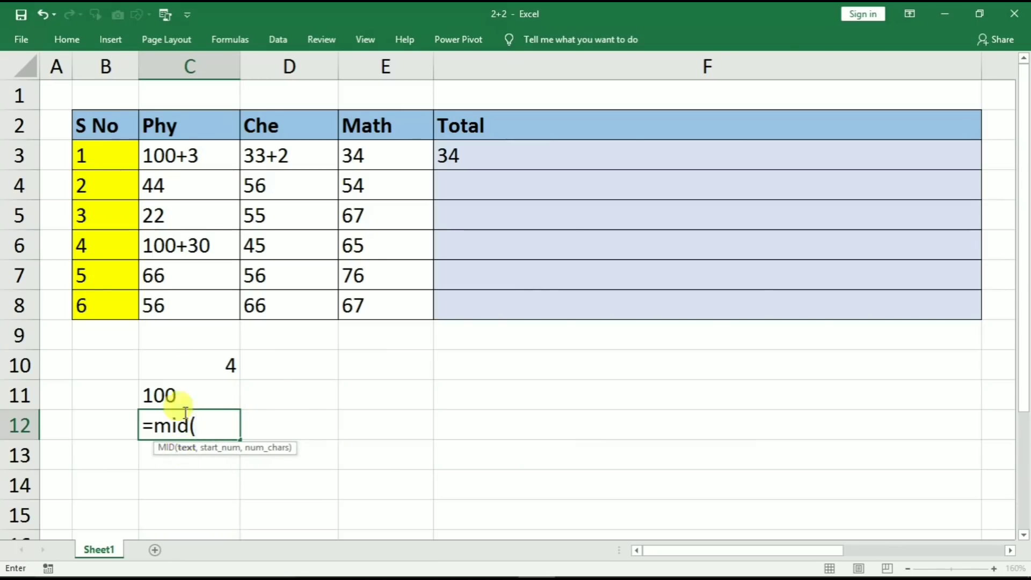
{"action": "left_click", "coordinate": [181, 157]}
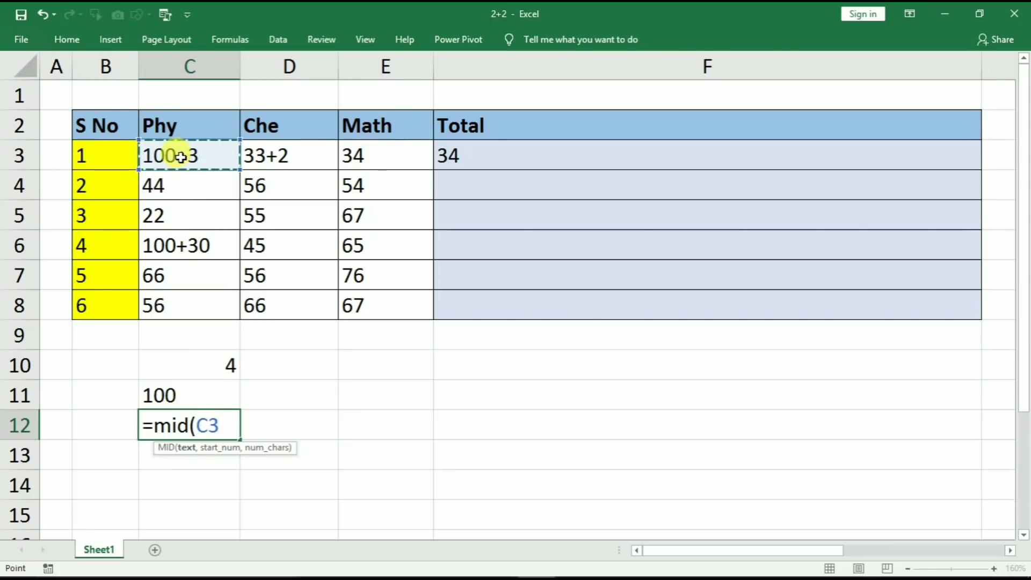
{"action": "type", "text": ","}
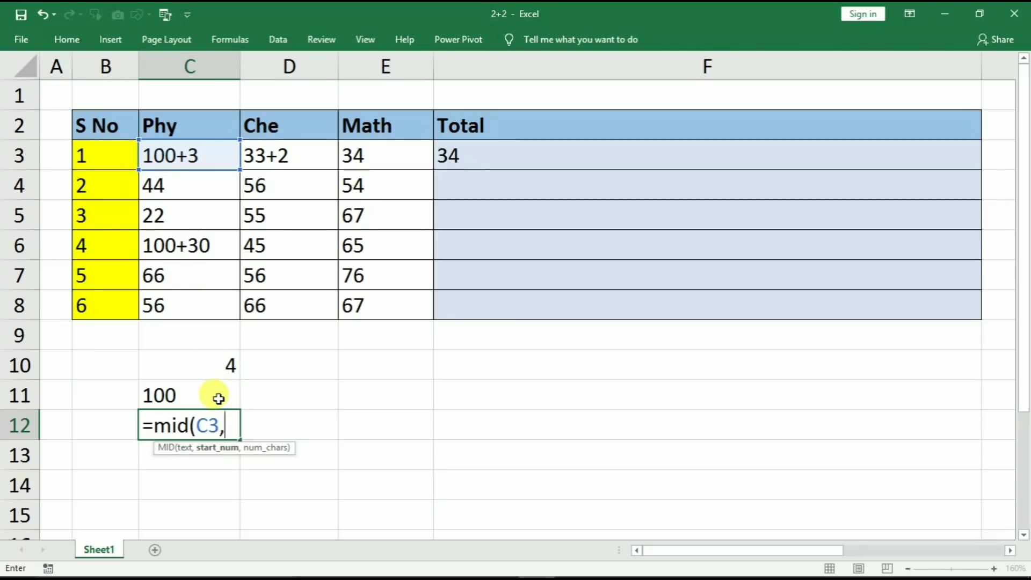
{"action": "type", "text": "fi"}
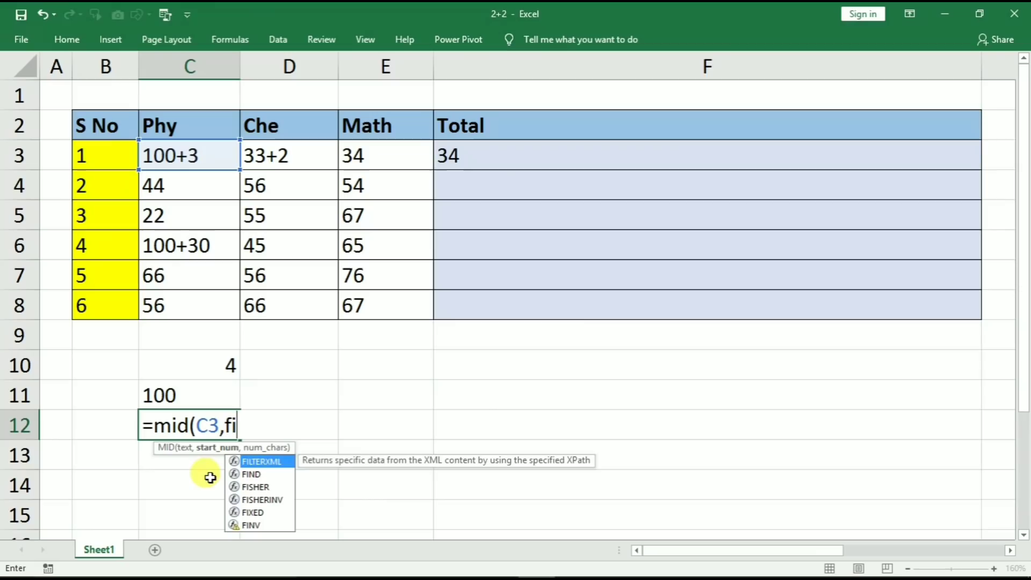
{"action": "type", "text": "nd"}
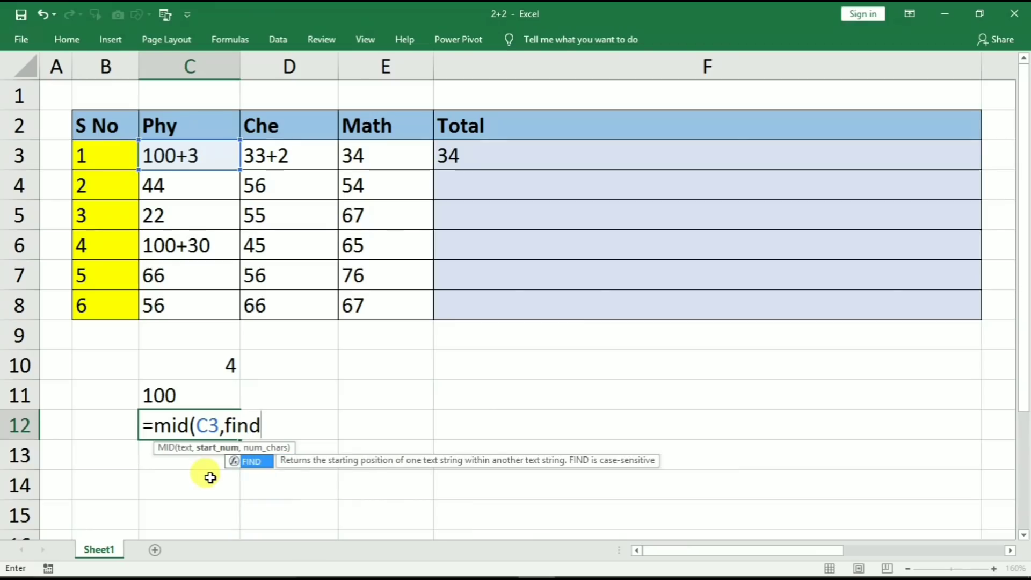
{"action": "type", "text": "("}
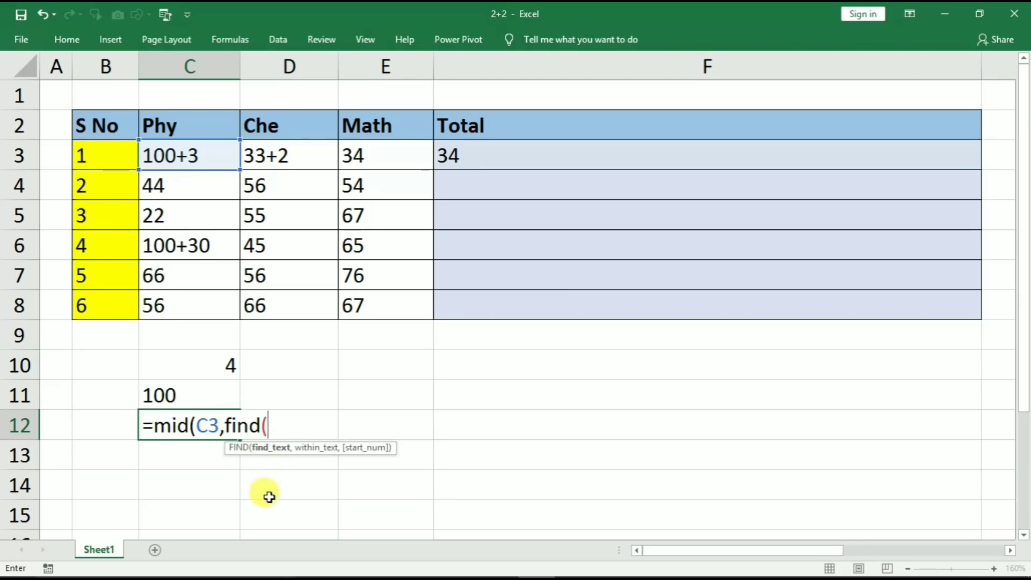
{"action": "type", "text": "\"+\""}
{"action": "type", "text": ","}
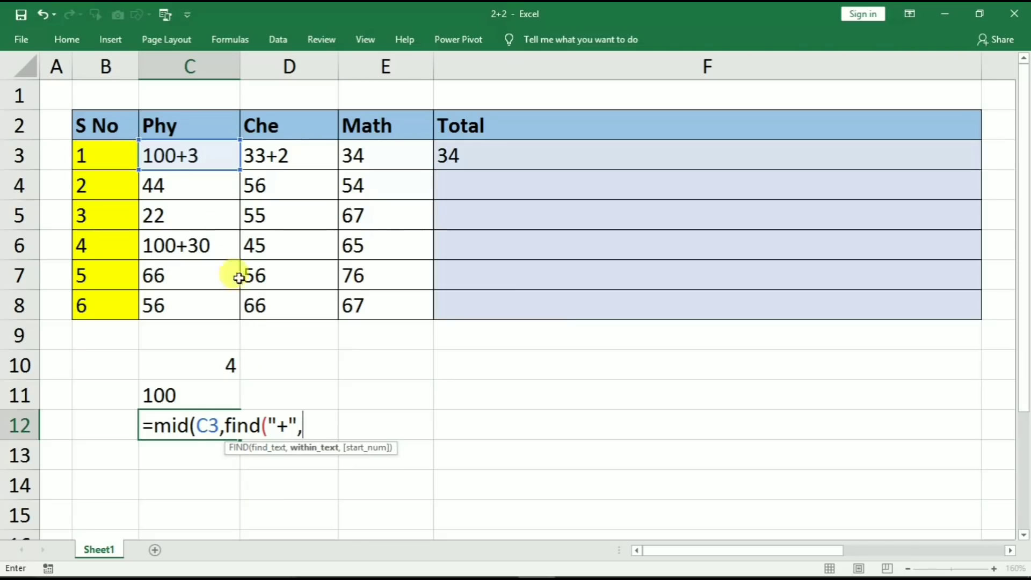
{"action": "left_click", "coordinate": [176, 159]}
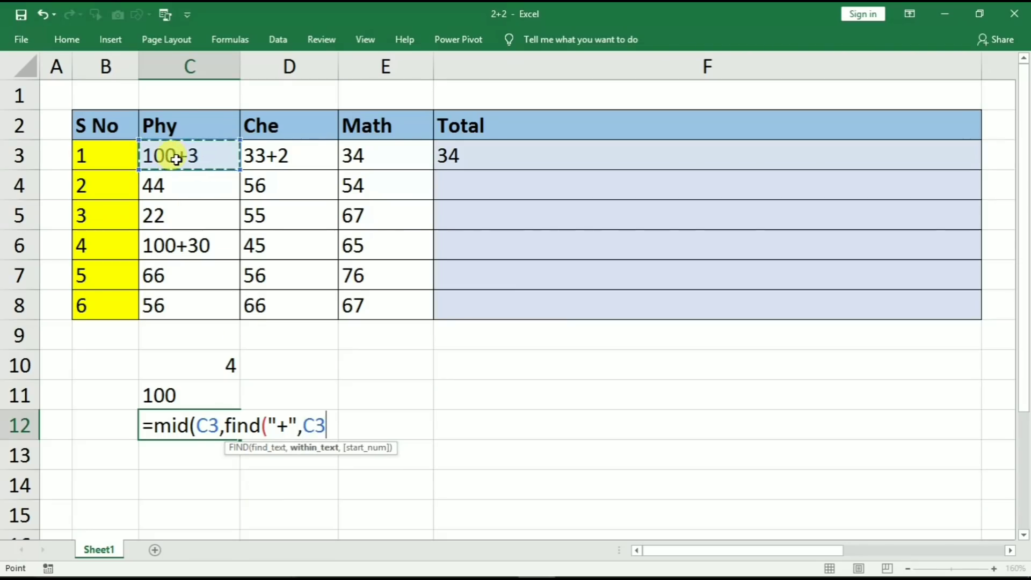
{"action": "type", "text": ")"}
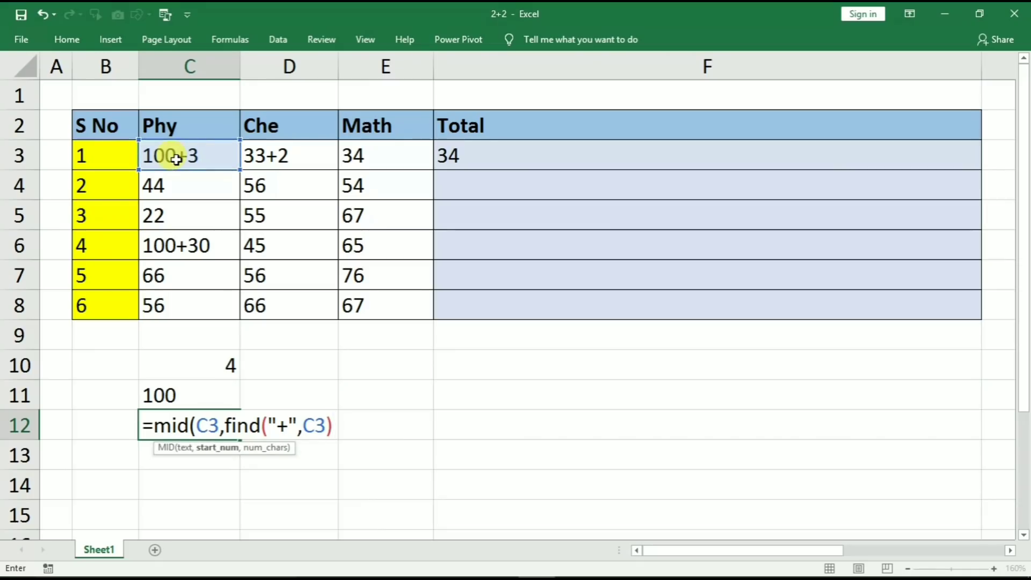
{"action": "type", "text": ","}
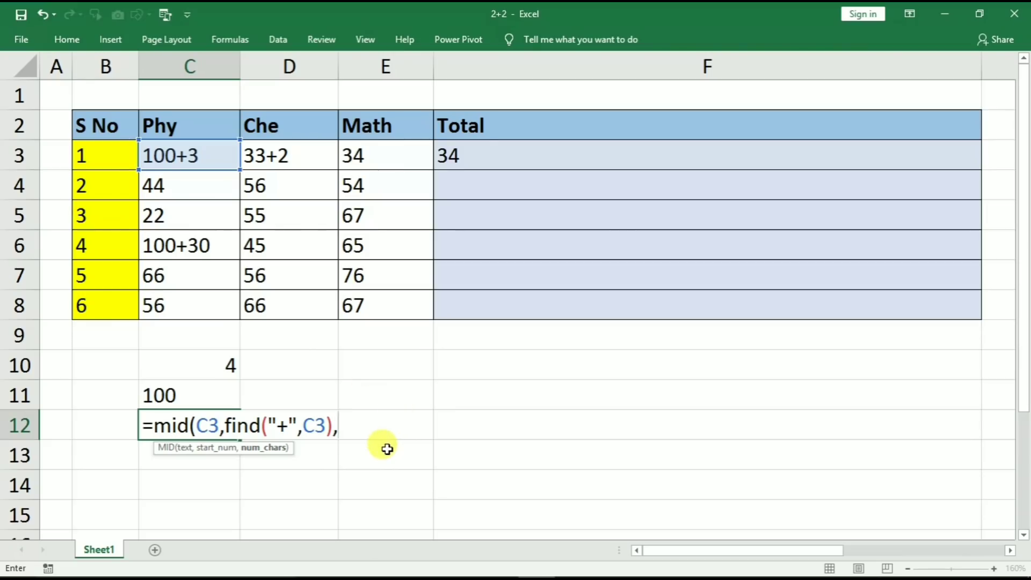
{"action": "type", "text": "5"}
{"action": "type", "text": ")"}
{"action": "key", "text": "Return"}
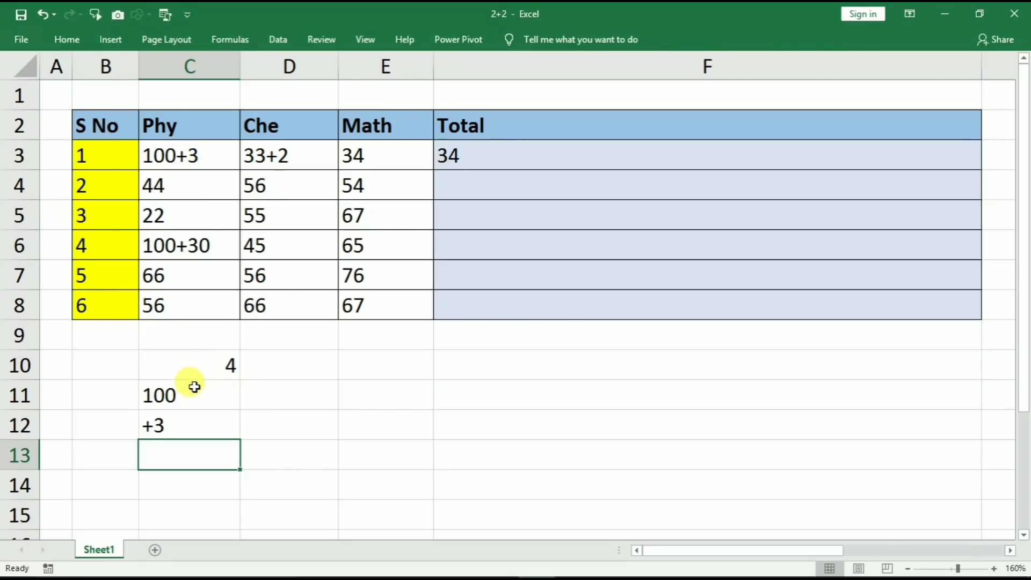
- Add +1 after FIND("+",C3) in C12's MID formula so it returns 3 instead of +3
{"action": "left_click", "coordinate": [162, 428]}
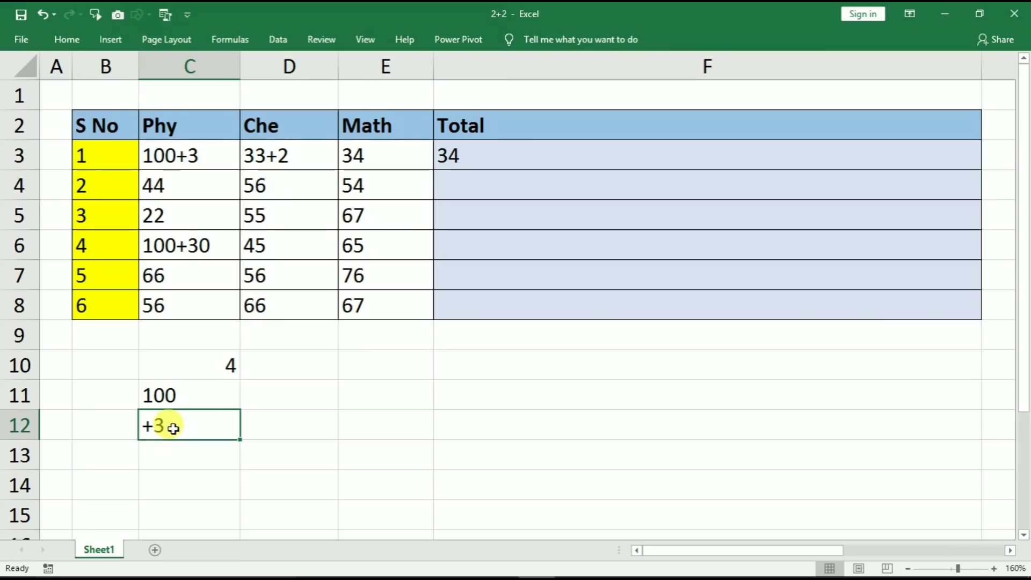
{"action": "double_click", "coordinate": [173, 428]}
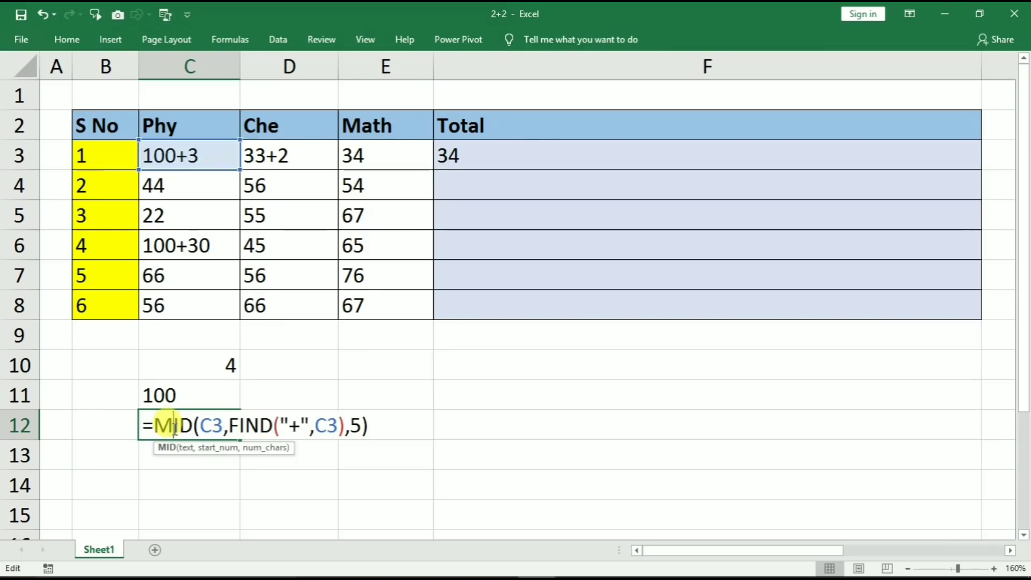
{"action": "left_click_drag", "start_coordinate": [229, 425], "coordinate": [302, 425]}
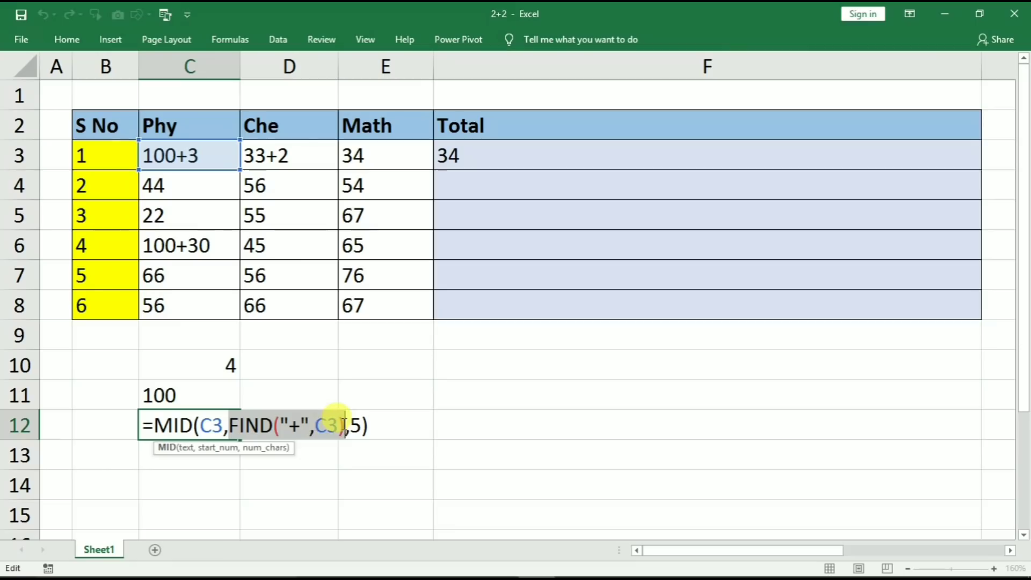
{"action": "left_click", "coordinate": [346, 425]}
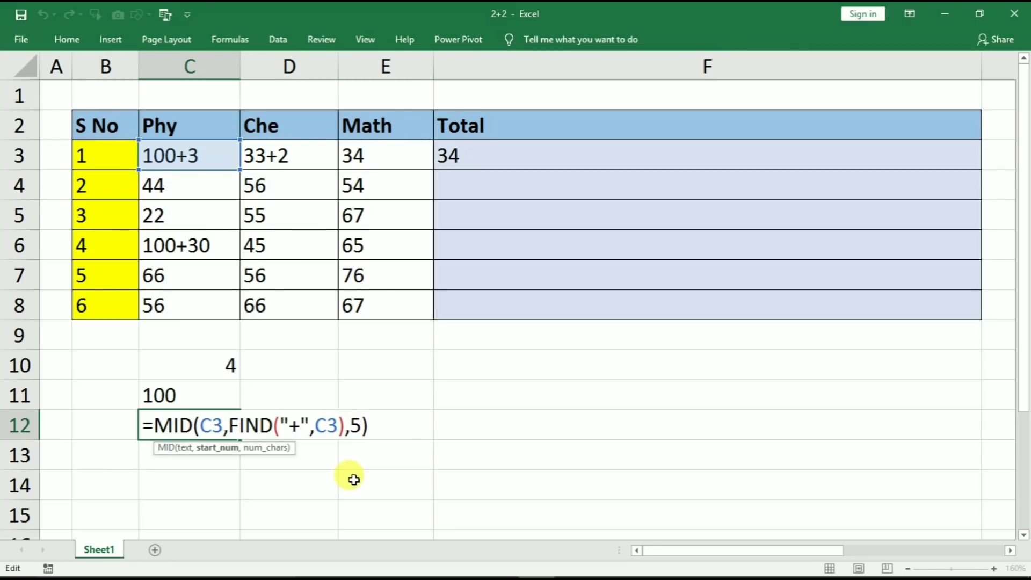
{"action": "type", "text": "+"}
{"action": "type", "text": "1"}
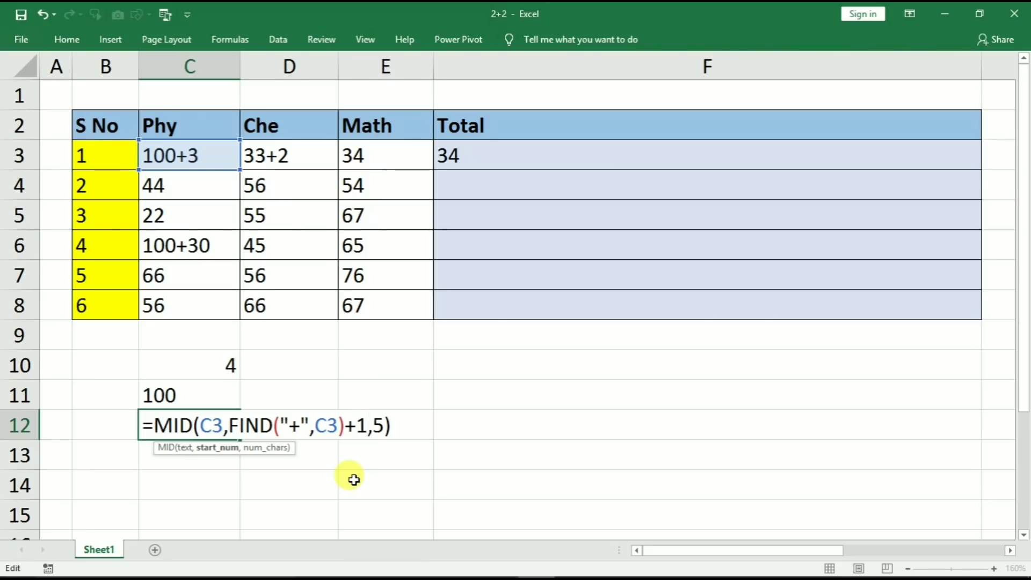
{"action": "key", "text": "Return"}
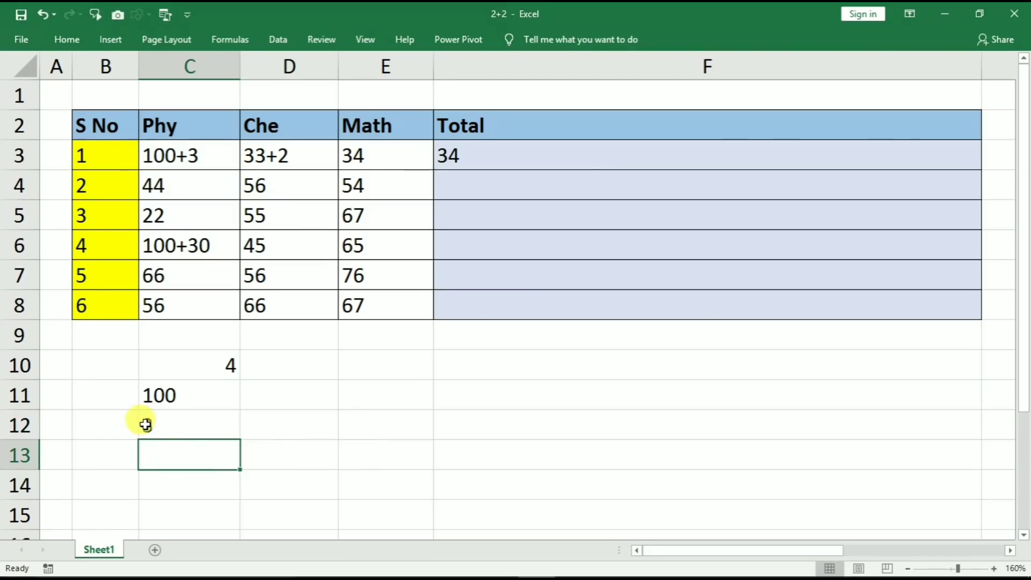
- Enter 222+343 as the Phy mark in C3 and confirm C11 shows 222 and C12 shows 343
{"action": "left_click", "coordinate": [143, 424]}
{"action": "type", "text": "3"}
{"action": "left_click", "coordinate": [168, 155]}
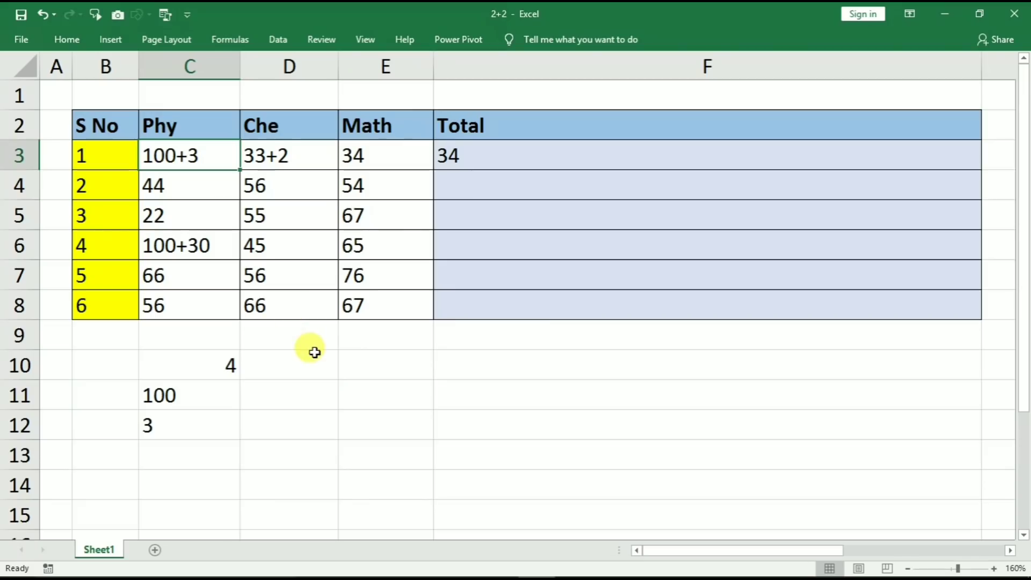
{"action": "type", "text": "222+"}
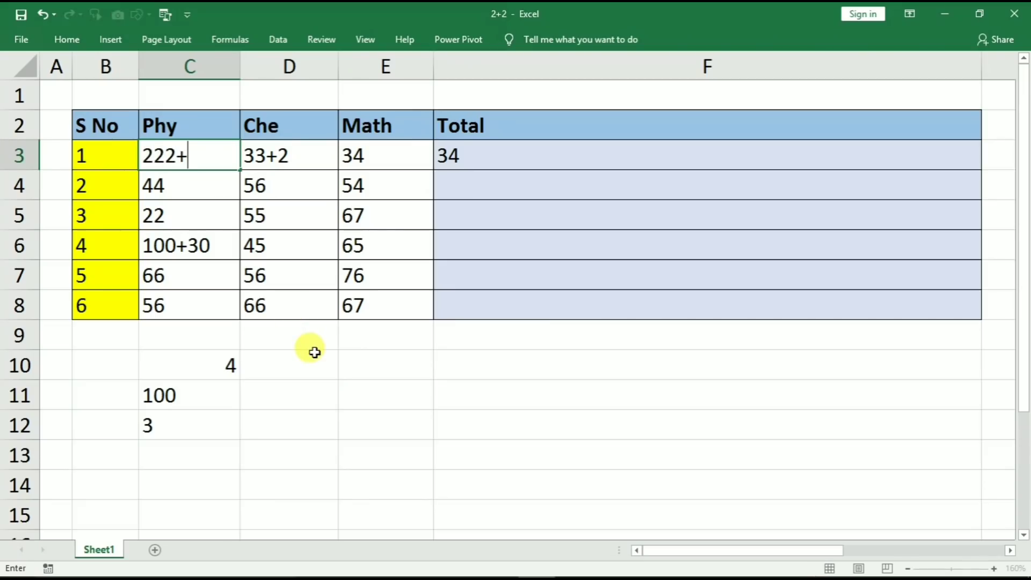
{"action": "type", "text": "343"}
{"action": "key", "text": "Return"}
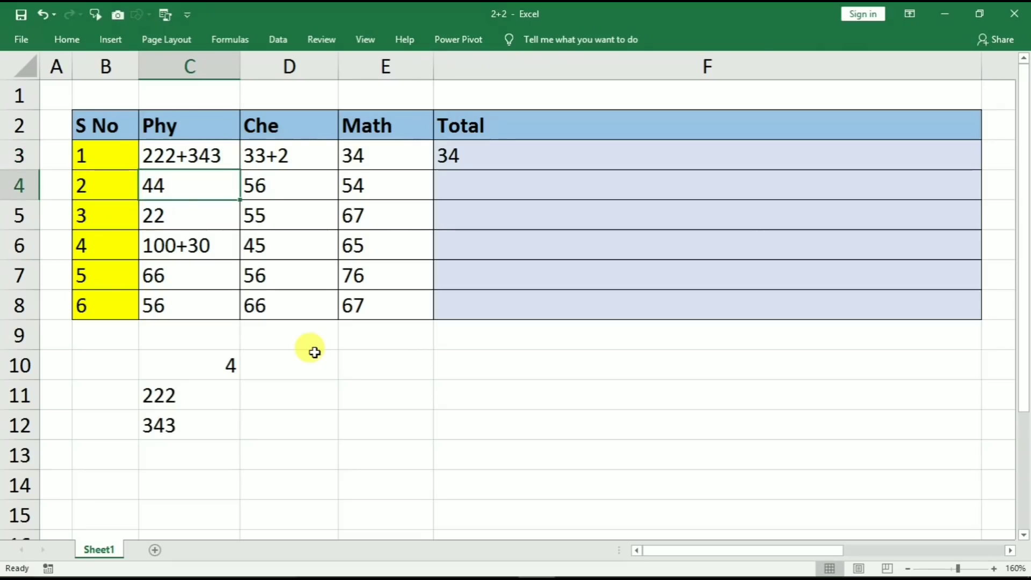
{"action": "left_click", "coordinate": [174, 395]}
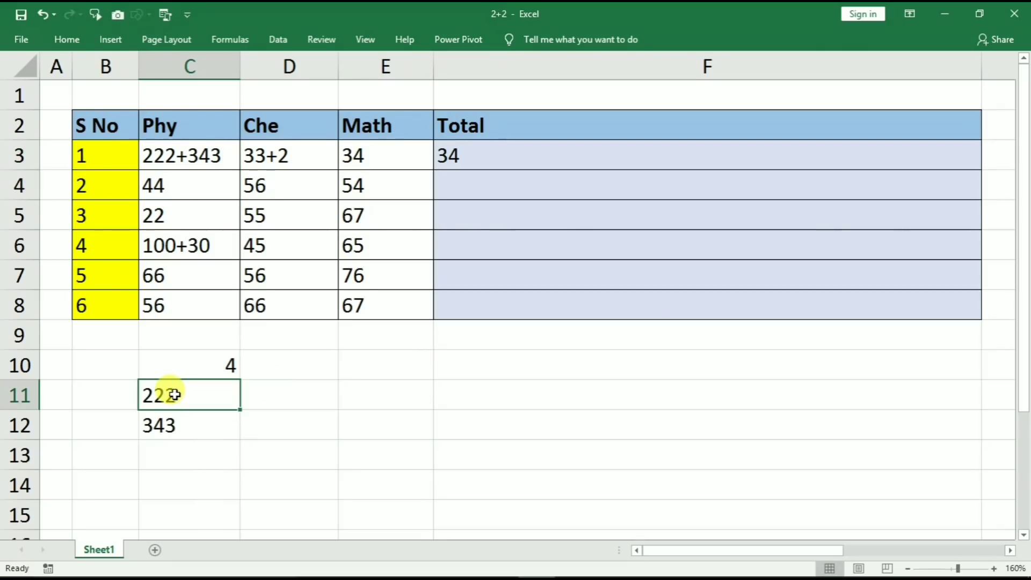
{"action": "left_click", "coordinate": [168, 428]}
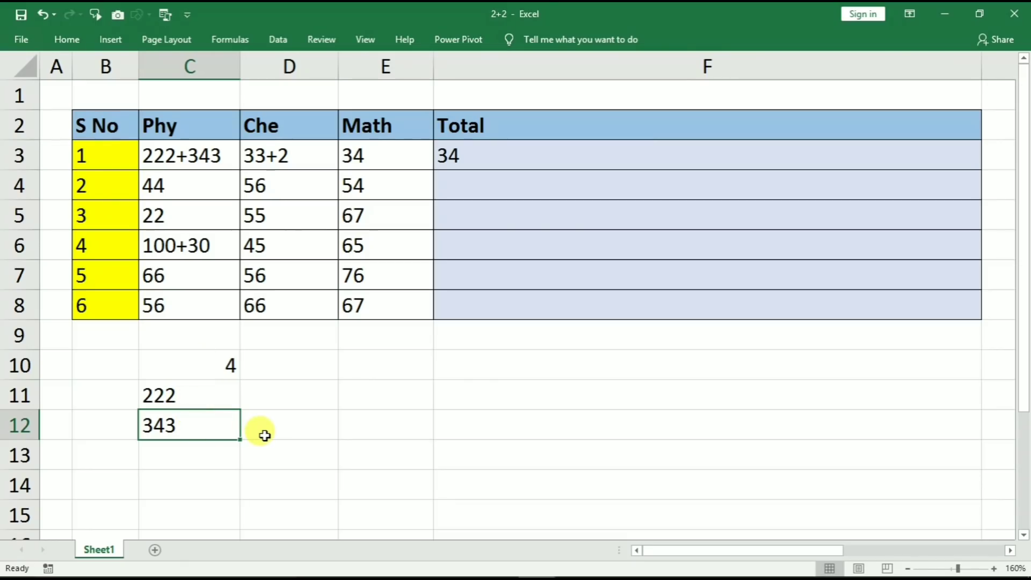
- Replace F3's total with =ISNUMBER(C3) and fill it down to F8
{"action": "left_click", "coordinate": [488, 157]}
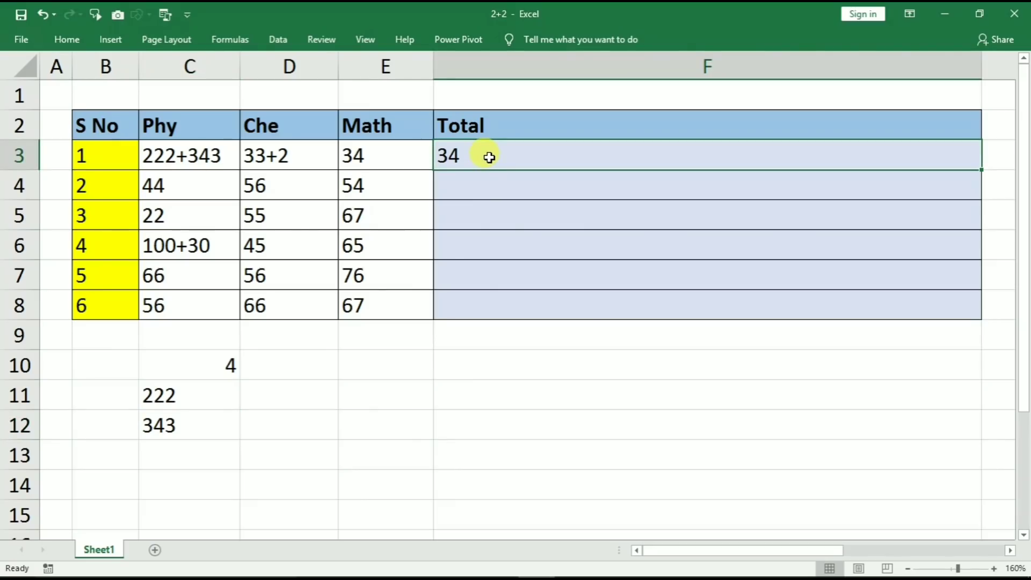
{"action": "key", "text": "Delete"}
{"action": "type", "text": "=is"}
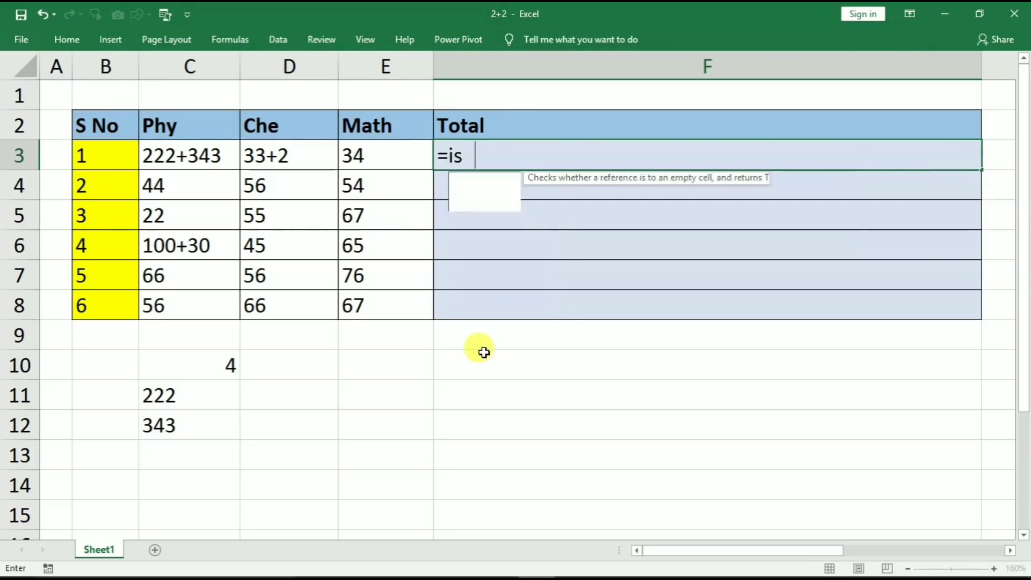
{"action": "type", "text": "number"}
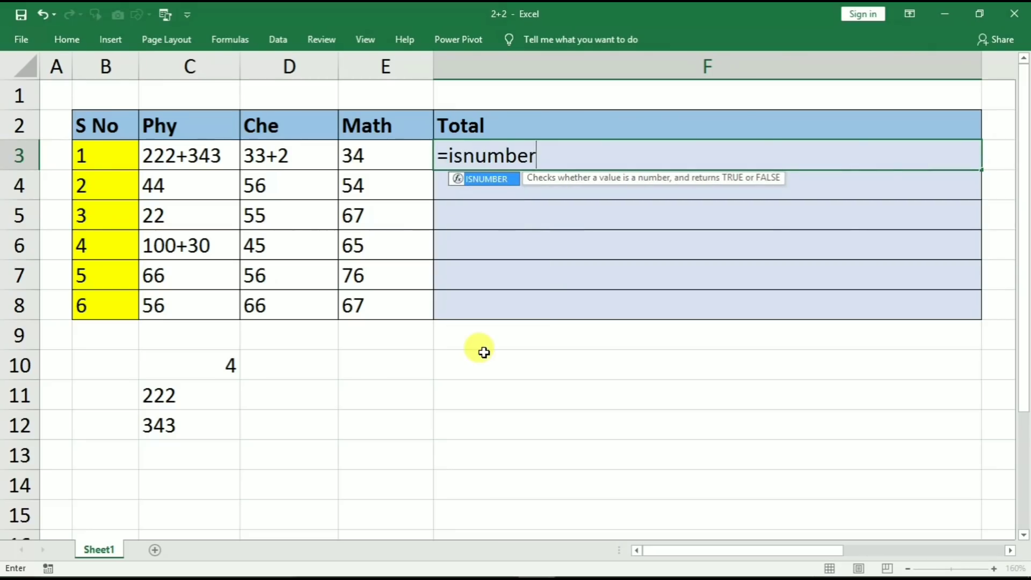
{"action": "type", "text": "("}
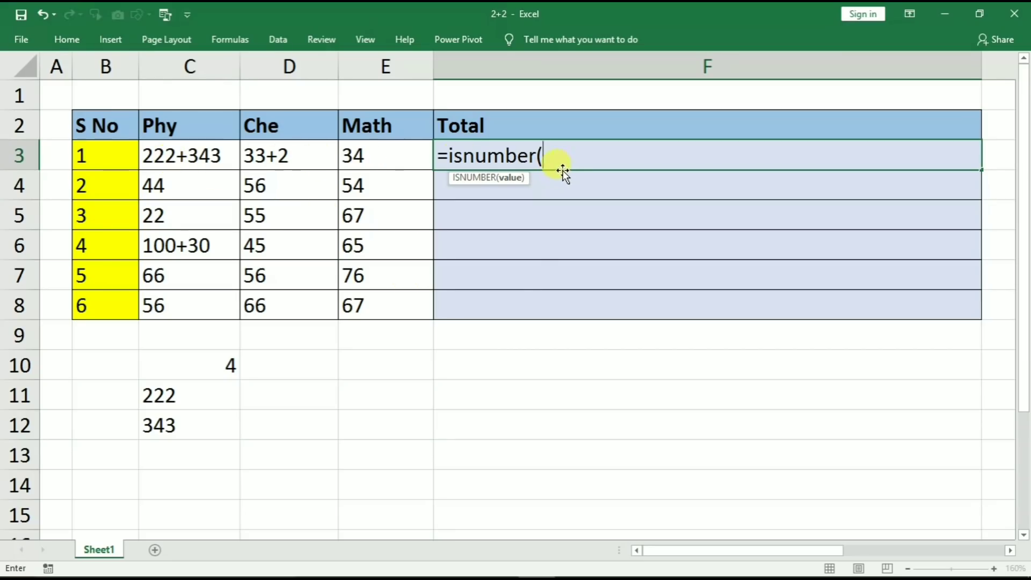
{"action": "left_click", "coordinate": [190, 156]}
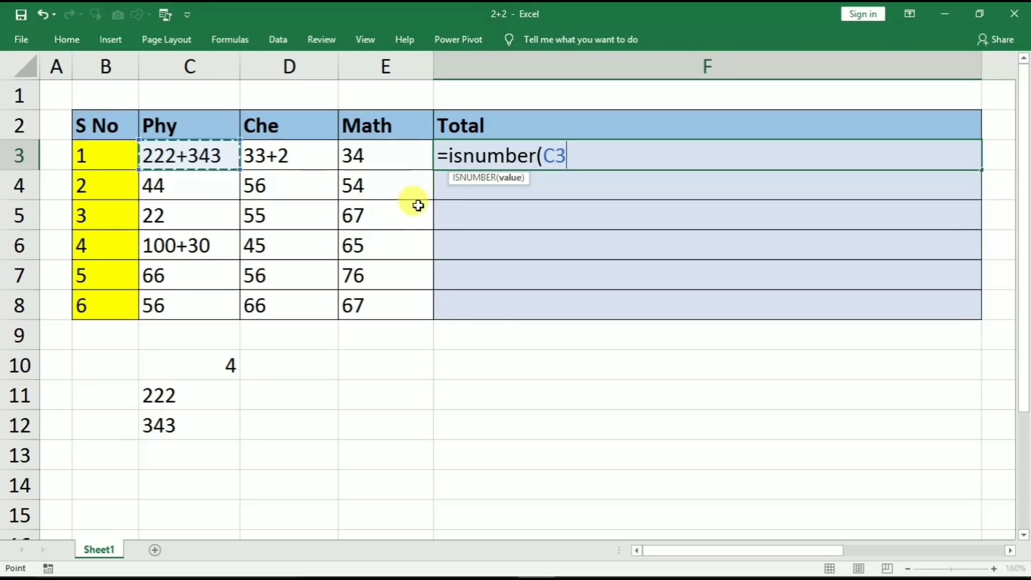
{"action": "key", "text": "Return"}
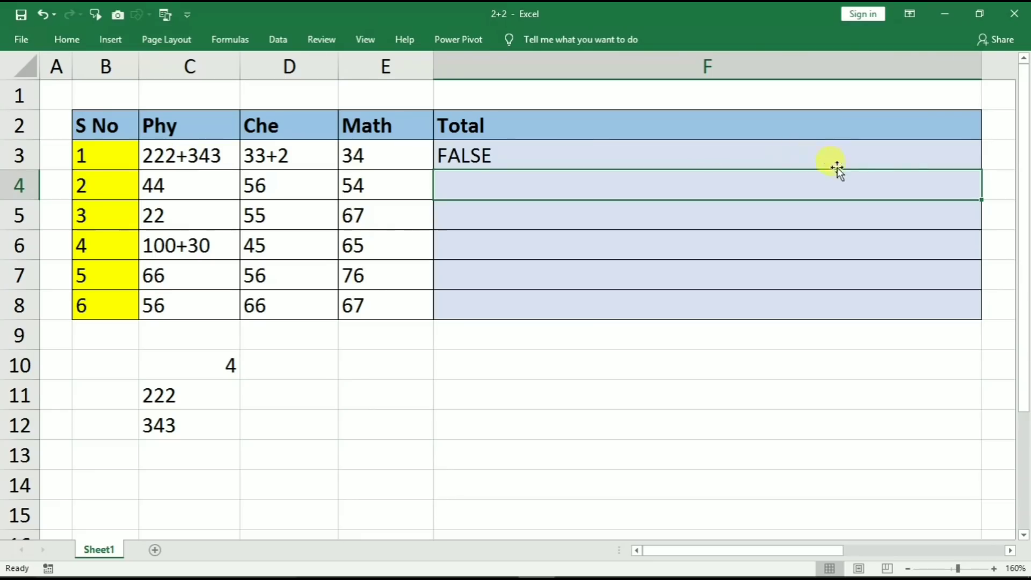
{"action": "left_click", "coordinate": [916, 153]}
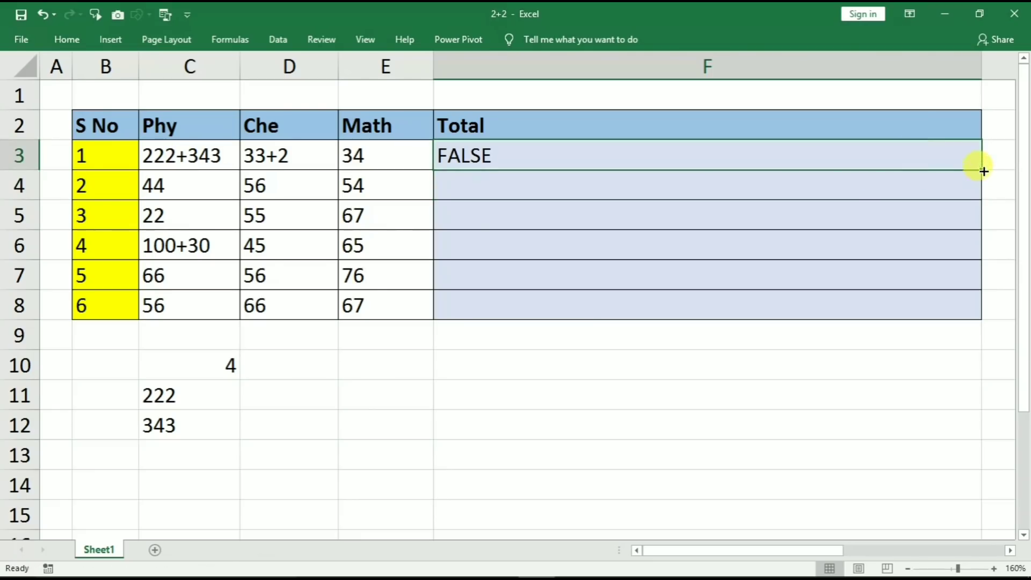
{"action": "left_click_drag", "start_coordinate": [983, 171], "coordinate": [962, 319]}
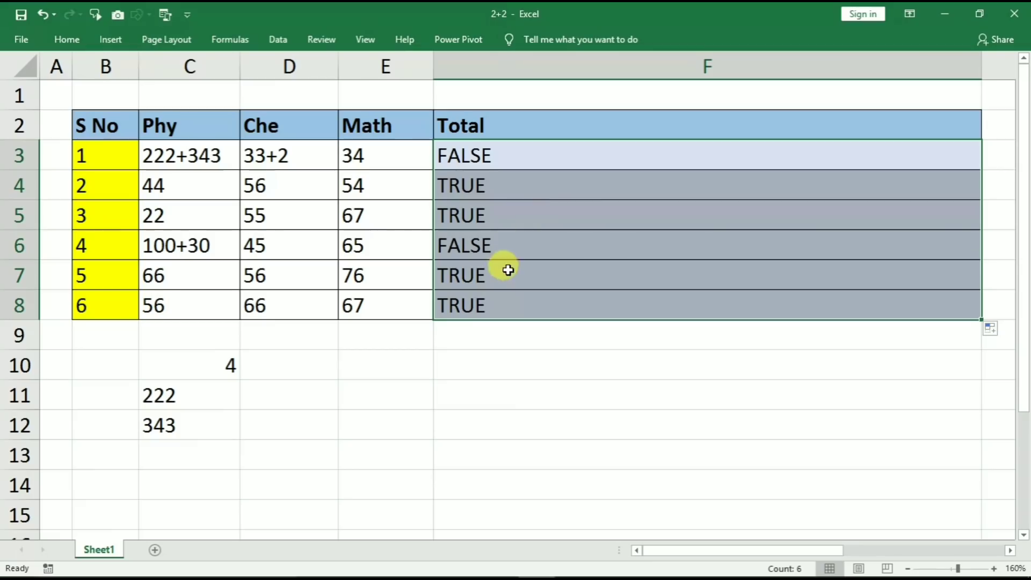
- Compare the TRUE/FALSE results with the marks, then clear F4:F8, keeping FALSE in F3
{"action": "left_click", "coordinate": [181, 192]}
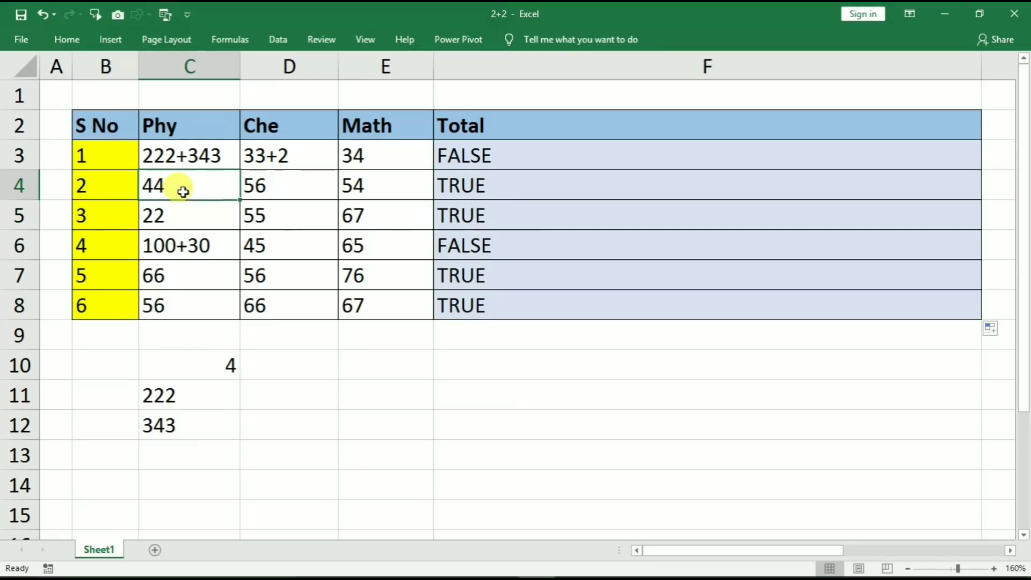
{"action": "left_click", "coordinate": [198, 260]}
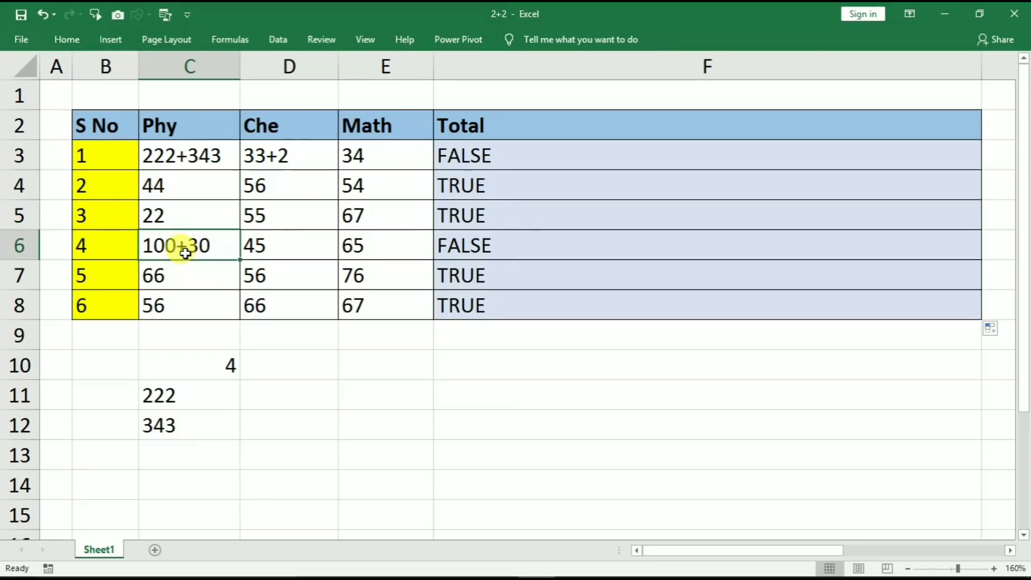
{"action": "left_click", "coordinate": [525, 247]}
{"action": "left_click_drag", "start_coordinate": [495, 183], "coordinate": [500, 308]}
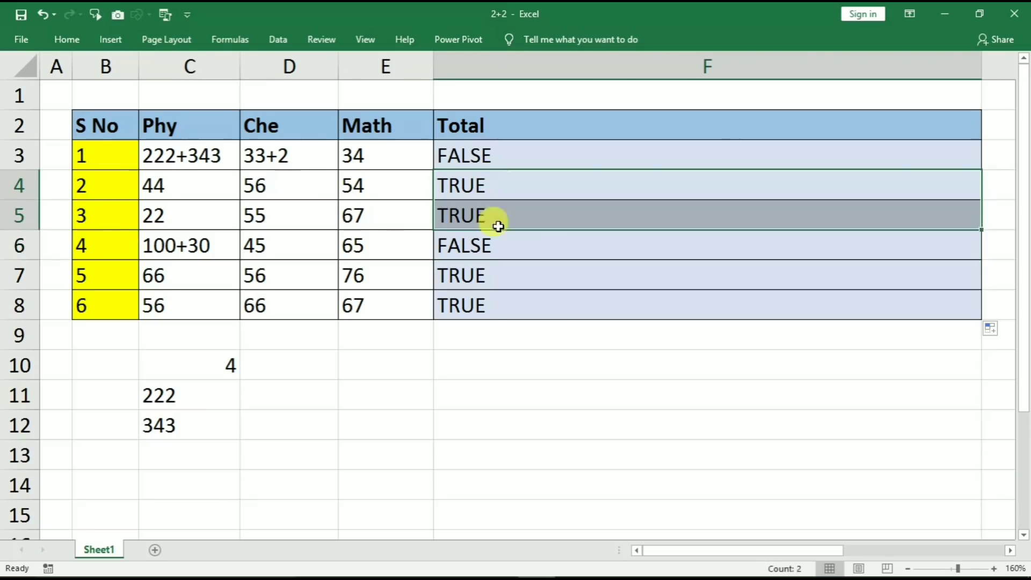
{"action": "key", "text": "Delete"}
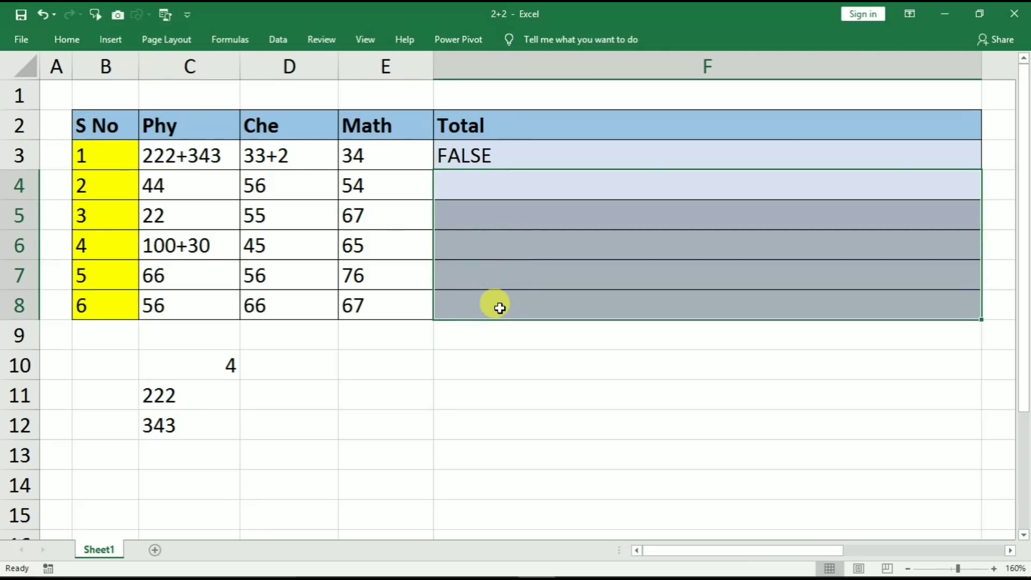
{"action": "left_click", "coordinate": [509, 161]}
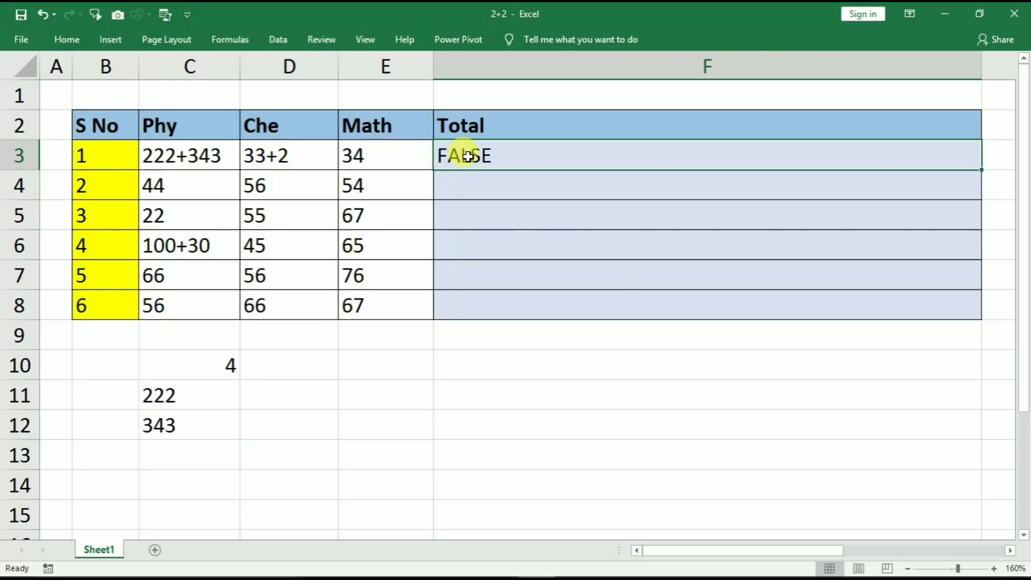
- Rewrite F3 as =if(ISNUMBER(C3),C3, with a leading apostrophe to keep it as text
{"action": "double_click", "coordinate": [469, 156]}
{"action": "left_click", "coordinate": [448, 157]}
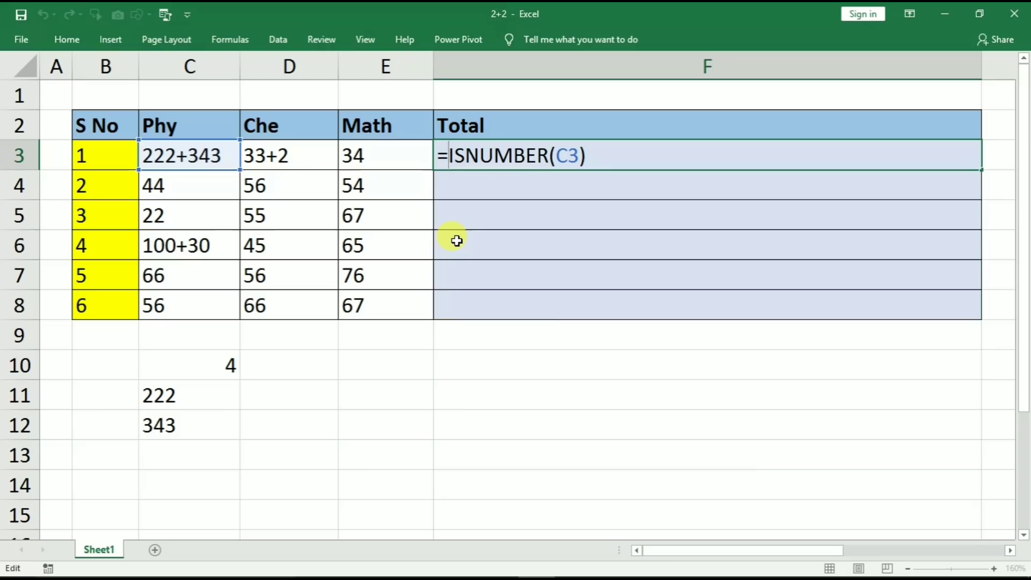
{"action": "type", "text": "if"}
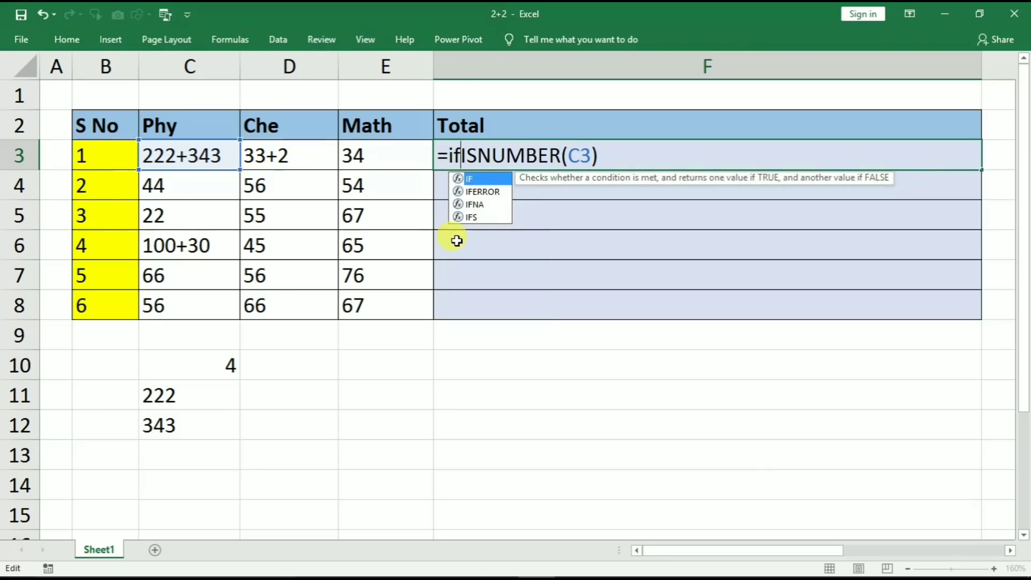
{"action": "type", "text": "("}
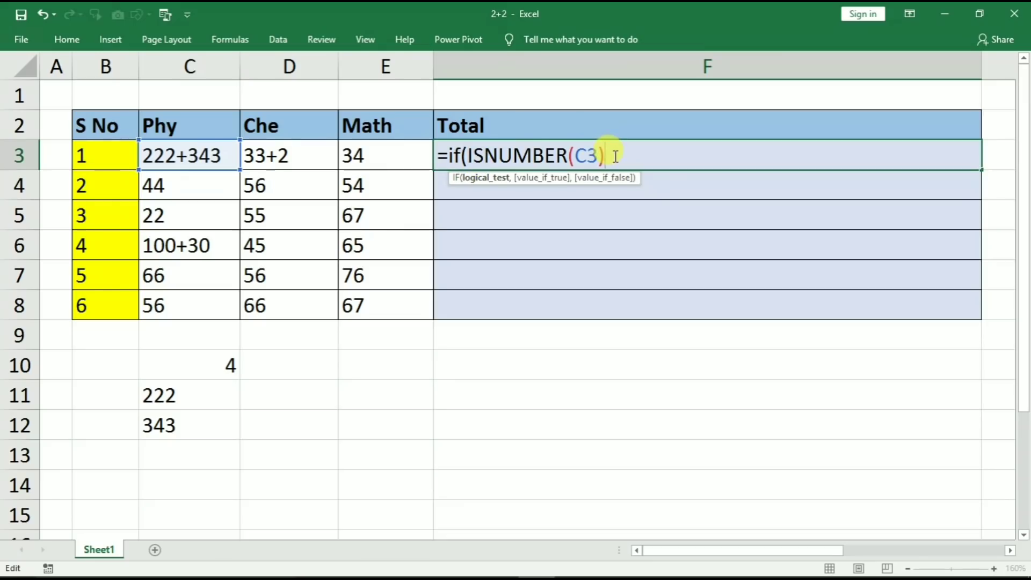
{"action": "type", "text": ","}
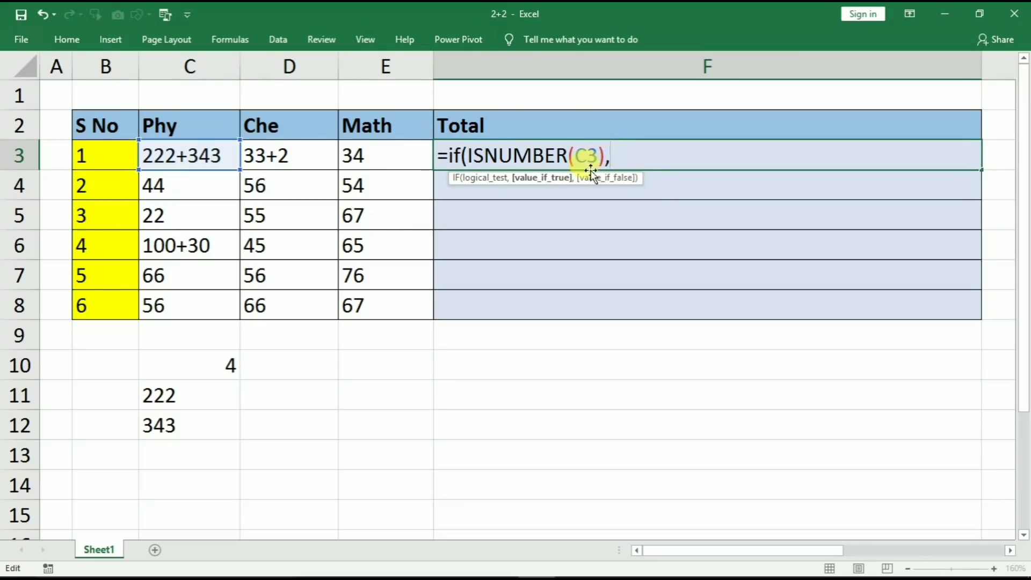
{"action": "left_click", "coordinate": [185, 156]}
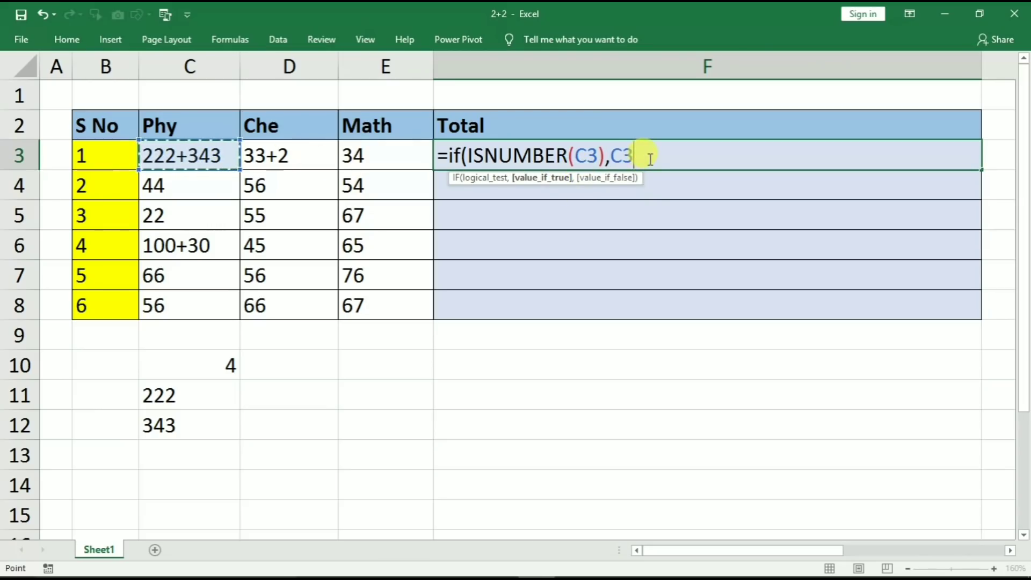
{"action": "type", "text": ","}
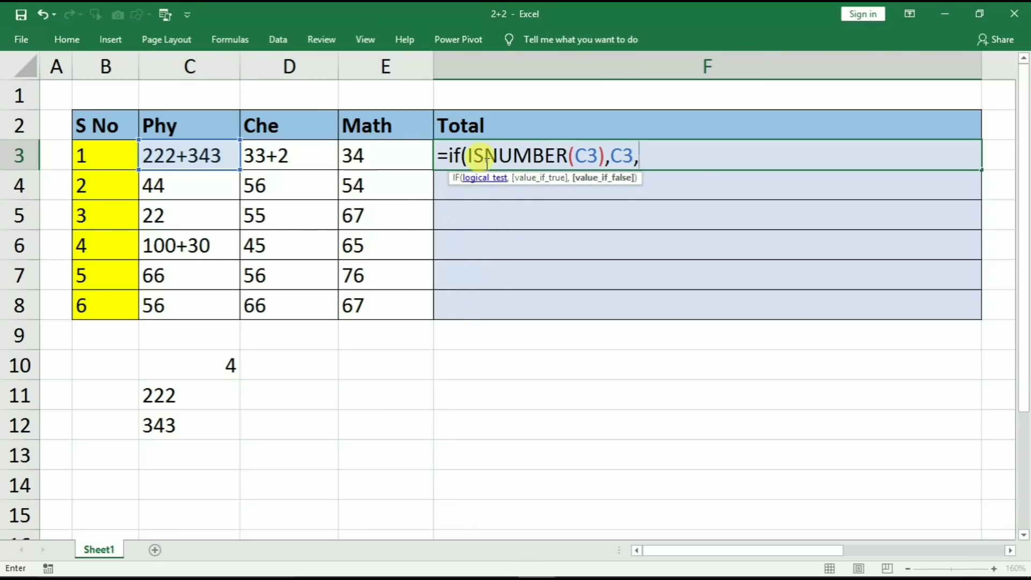
{"action": "left_click", "coordinate": [440, 154]}
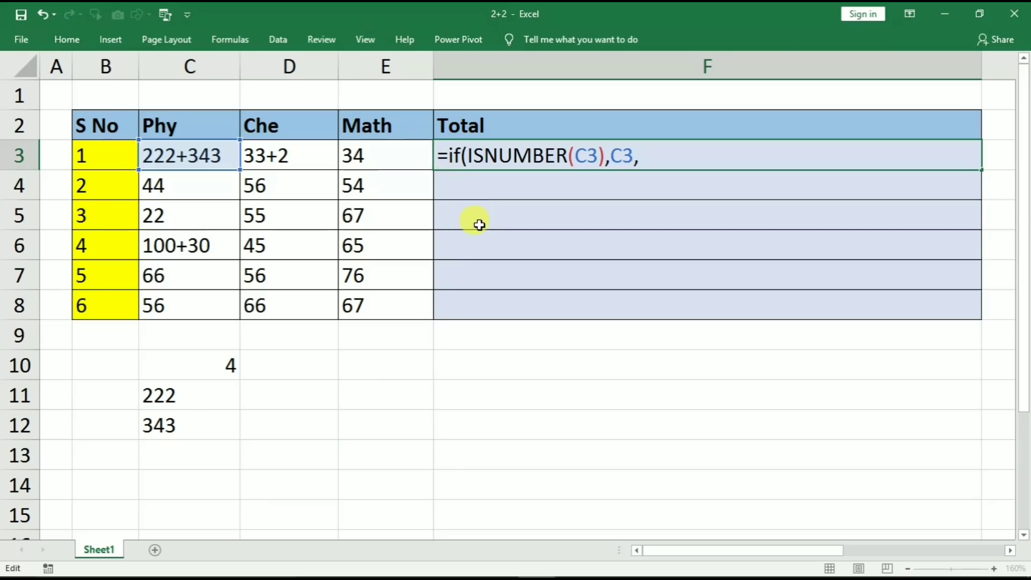
{"action": "type", "text": "'"}
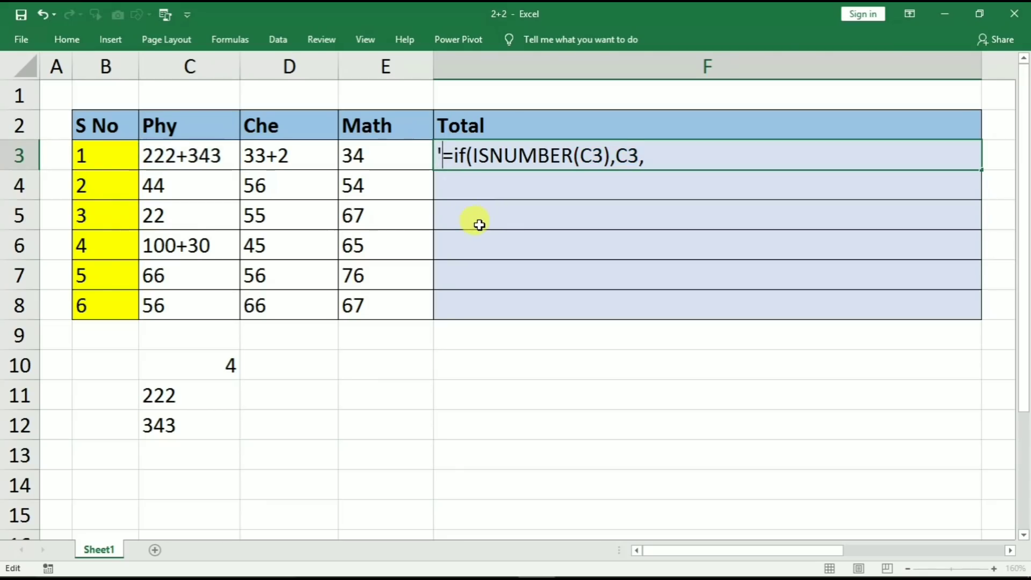
- Append LEFT(C3,FIND("+",C3)-1) from C11's formula to the end of F3's text
{"action": "double_click", "coordinate": [155, 395]}
{"action": "left_click_drag", "start_coordinate": [154, 396], "coordinate": [402, 383]}
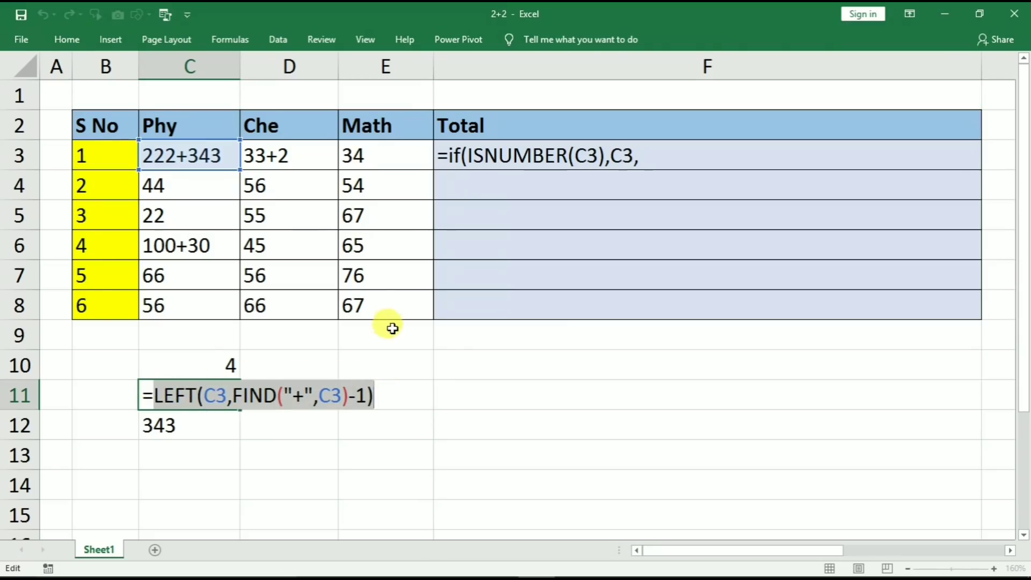
{"action": "key", "text": "Return"}
{"action": "left_click", "coordinate": [500, 155]}
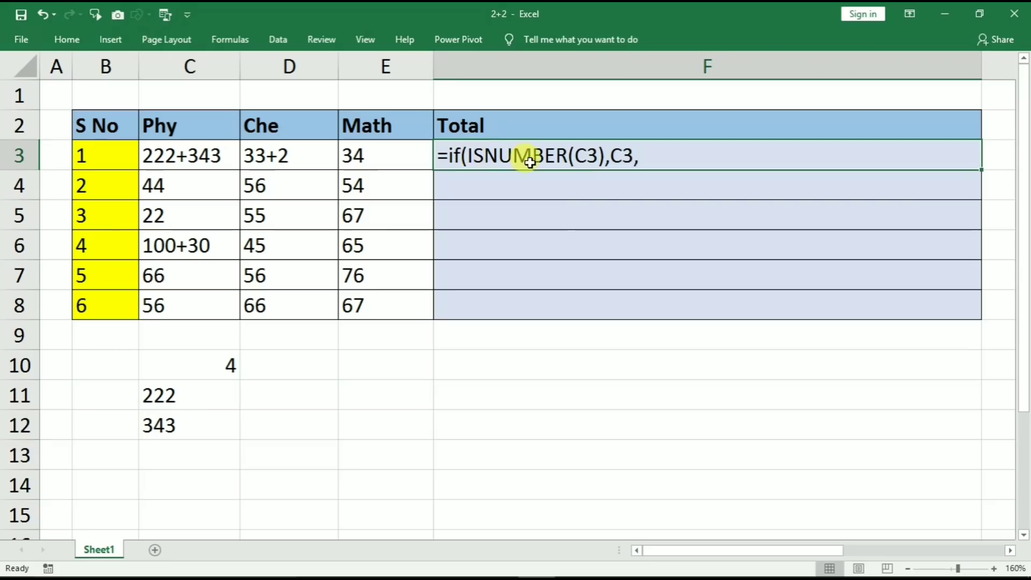
{"action": "double_click", "coordinate": [646, 156]}
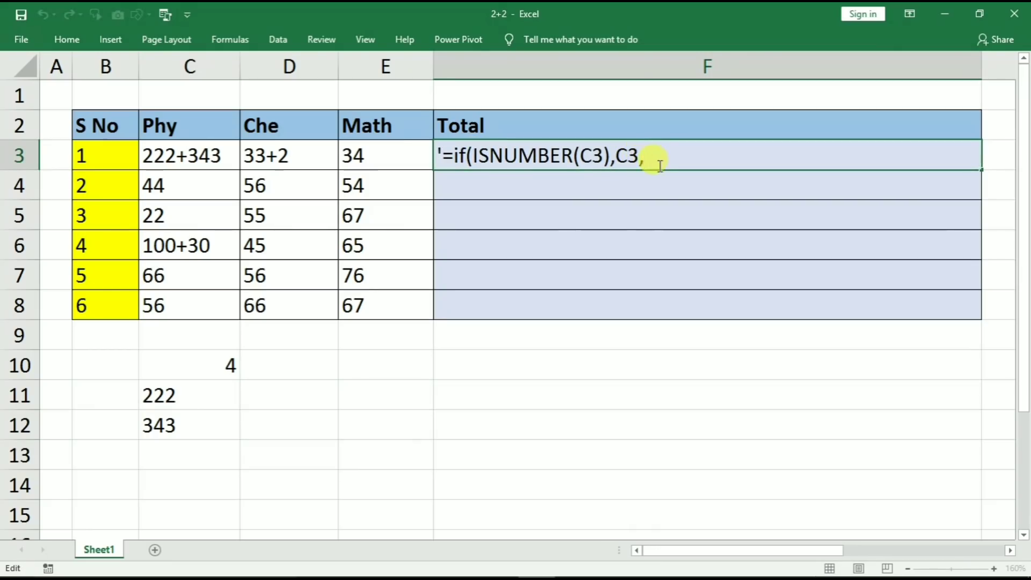
{"action": "type", "text": "LEFT(C3,FIND(\"+\",C3)-1)+"}
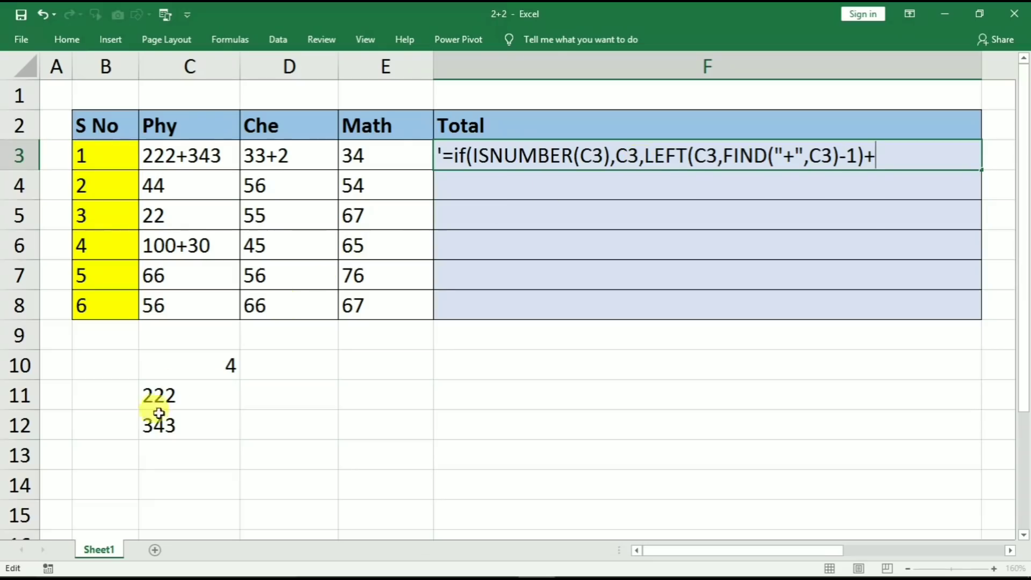
- Copy the MID(C3,FIND("+",C3)+1,5) expression from C12's formula and reopen F3 for editing
{"action": "double_click", "coordinate": [171, 425]}
{"action": "key", "text": "Escape"}
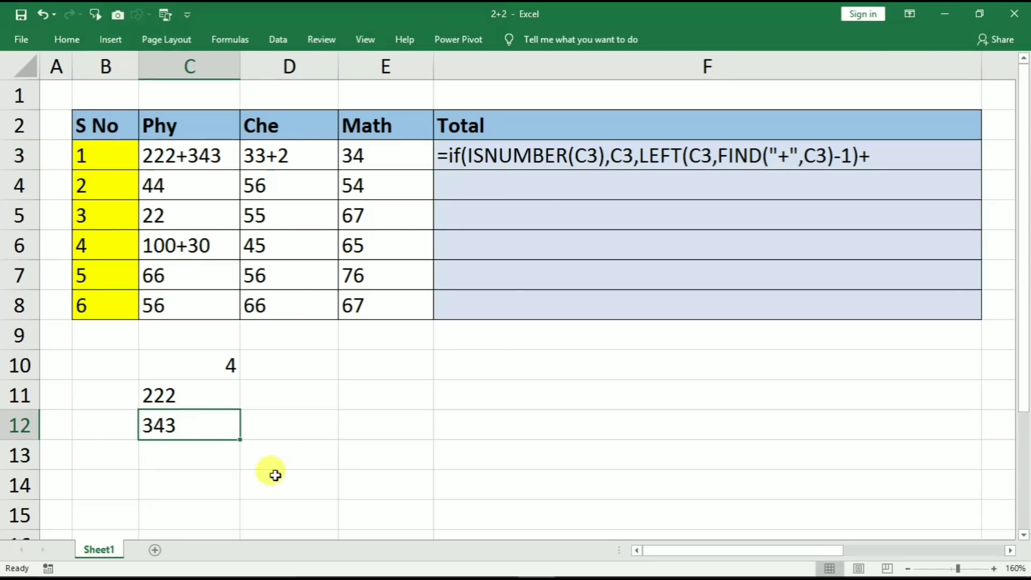
{"action": "double_click", "coordinate": [220, 428]}
{"action": "left_click_drag", "start_coordinate": [153, 424], "coordinate": [404, 418]}
{"action": "key", "text": "ctrl+c"}
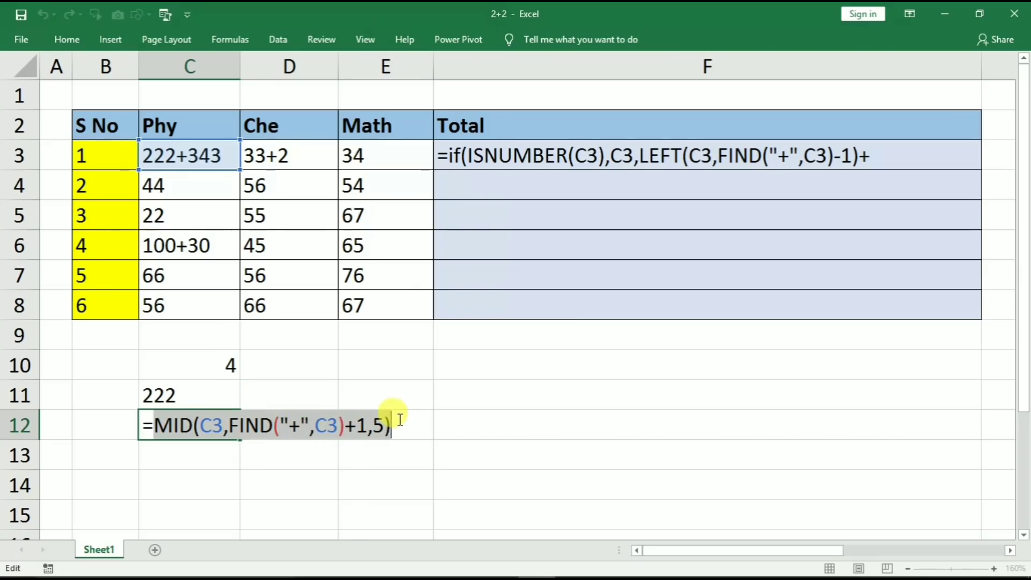
{"action": "key", "text": "Return"}
{"action": "left_click", "coordinate": [871, 155]}
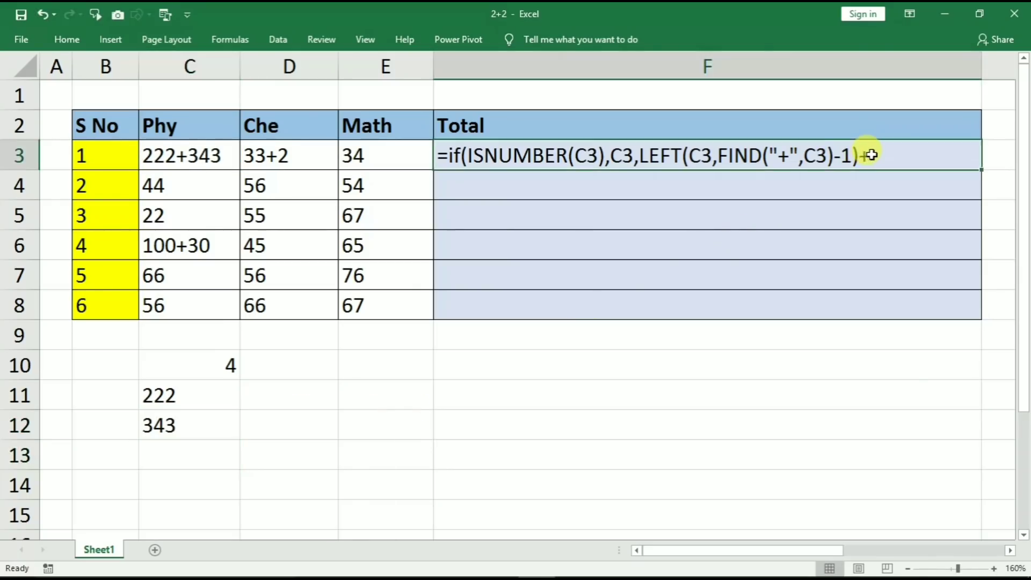
{"action": "double_click", "coordinate": [871, 155]}
- Paste the MID part into F3, remove the apostrophe and commit, giving 565
{"action": "key", "text": "ctrl+v"}
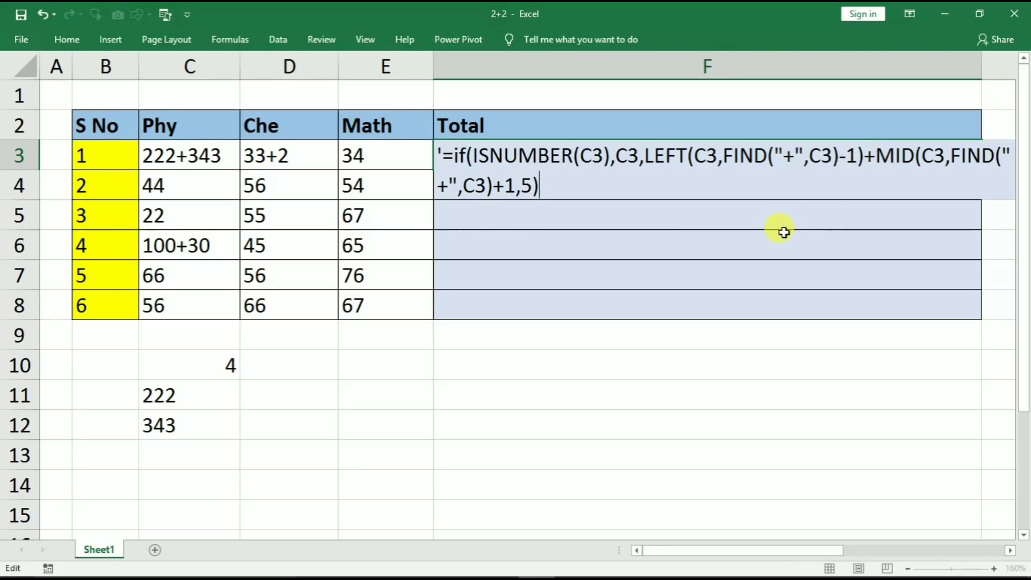
{"action": "left_click", "coordinate": [443, 156]}
{"action": "key", "text": "BackSpace"}
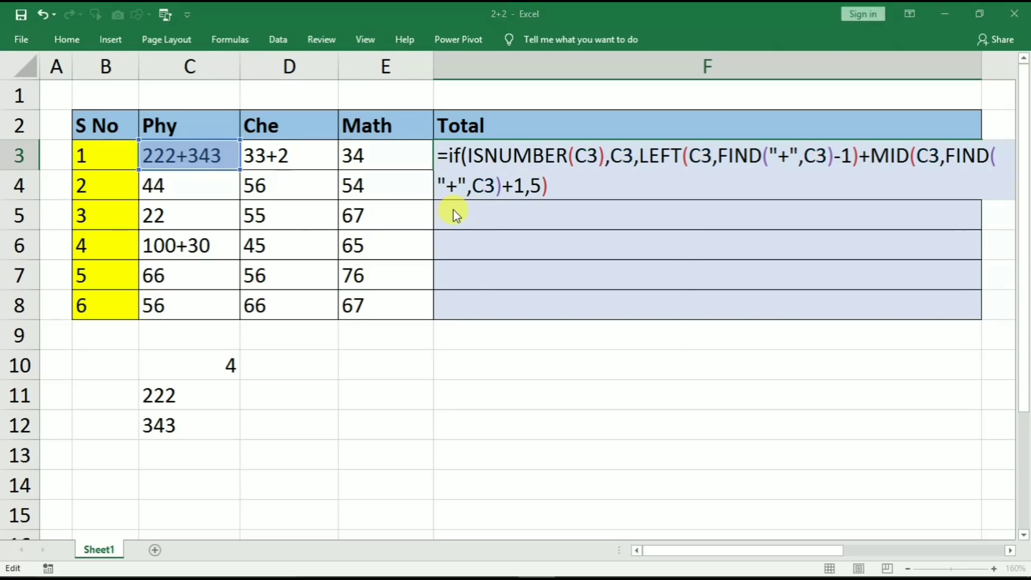
{"action": "key", "text": "Return"}
{"action": "left_click", "coordinate": [495, 350]}
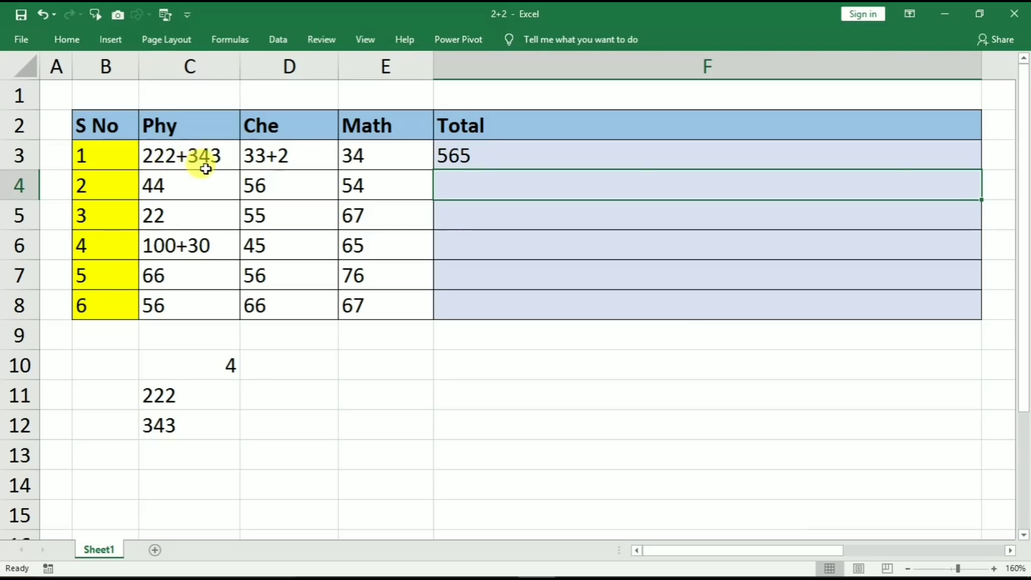
{"action": "left_click", "coordinate": [460, 156]}
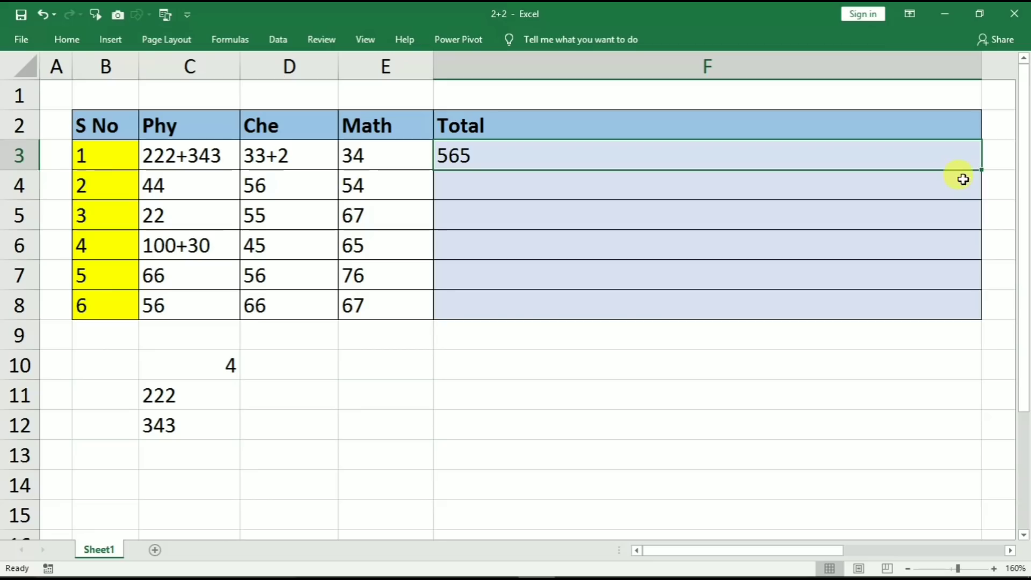
- Fill the Total formula down to F8, compare with the Phy marks, then clear F4:F8
{"action": "left_click_drag", "start_coordinate": [981, 171], "coordinate": [958, 313]}
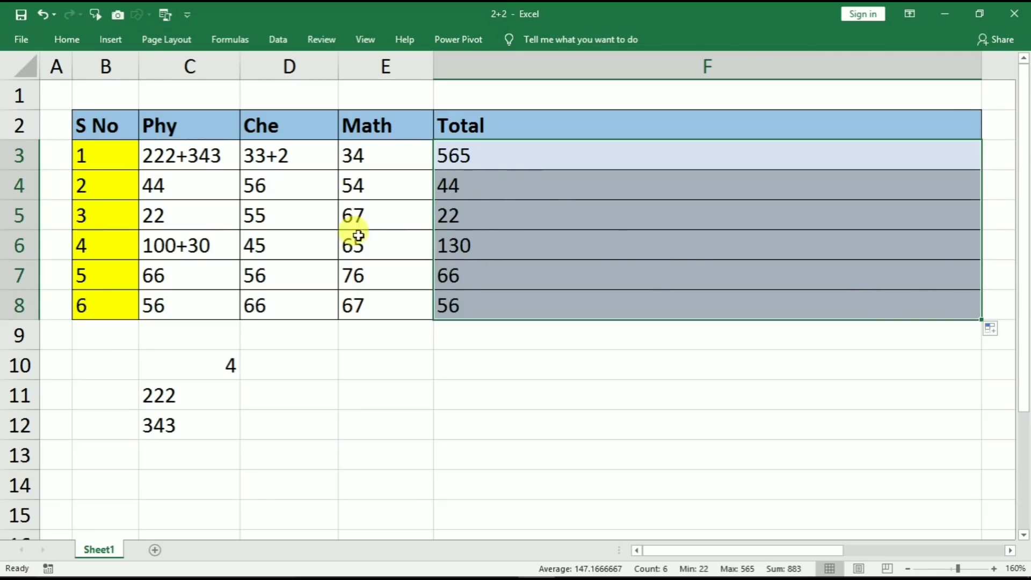
{"action": "left_click", "coordinate": [182, 161]}
{"action": "left_click_drag", "start_coordinate": [183, 177], "coordinate": [184, 301]}
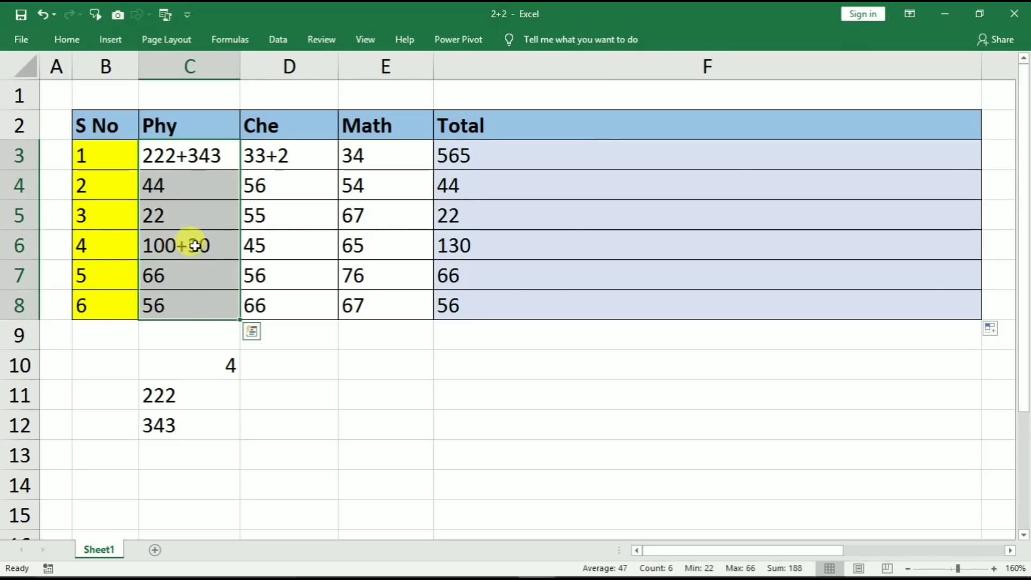
{"action": "left_click", "coordinate": [451, 248]}
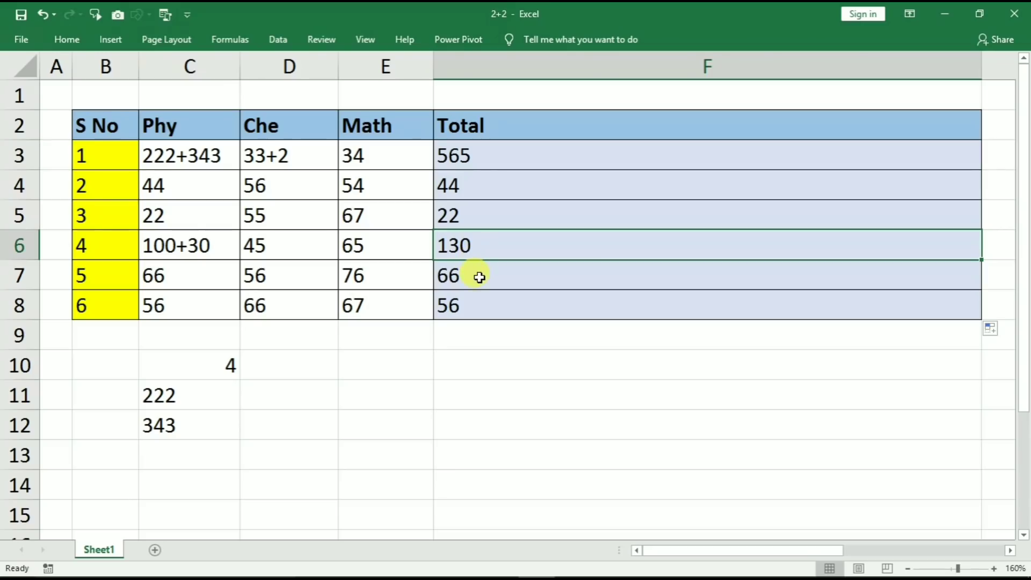
{"action": "left_click_drag", "start_coordinate": [483, 188], "coordinate": [467, 304]}
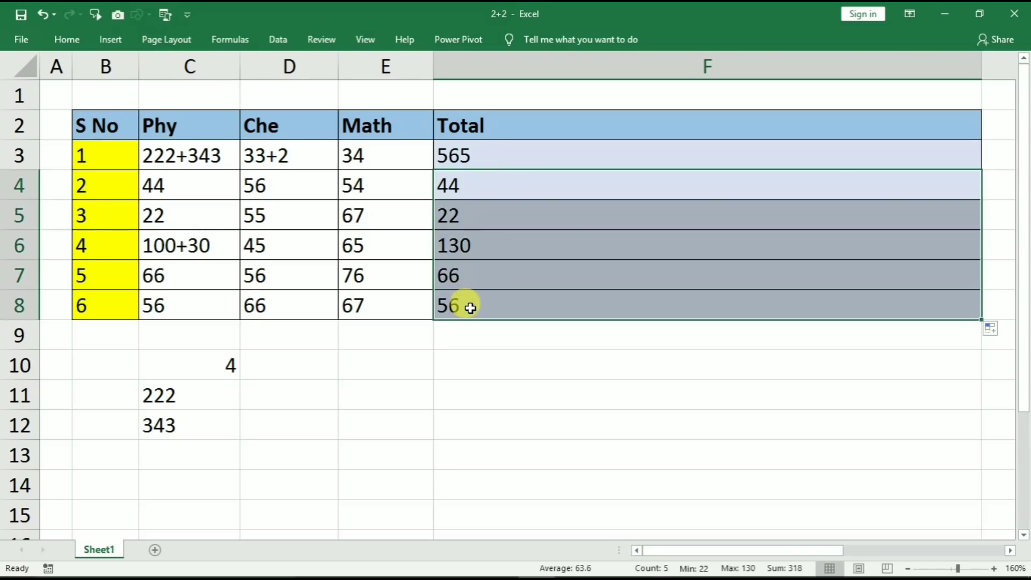
{"action": "key", "text": "Delete"}
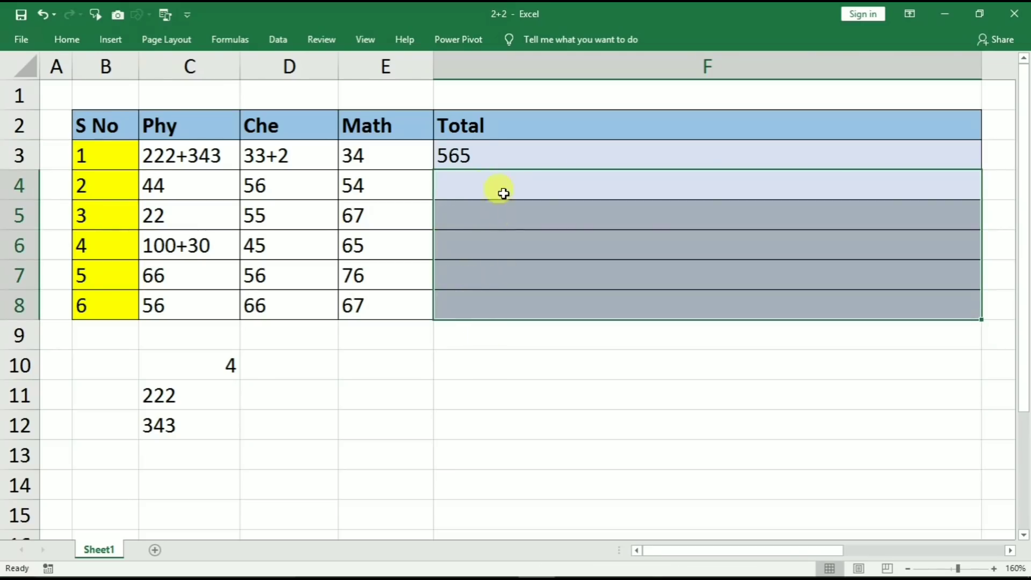
{"action": "left_click", "coordinate": [498, 151]}
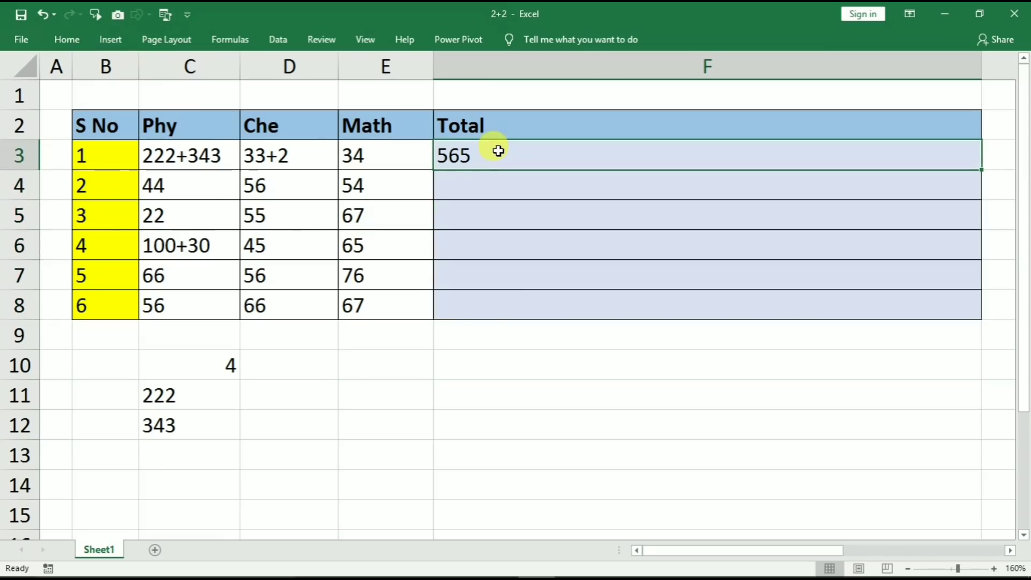
- Append a duplicate of the IF block to the end of F3's formula
{"action": "double_click", "coordinate": [494, 155]}
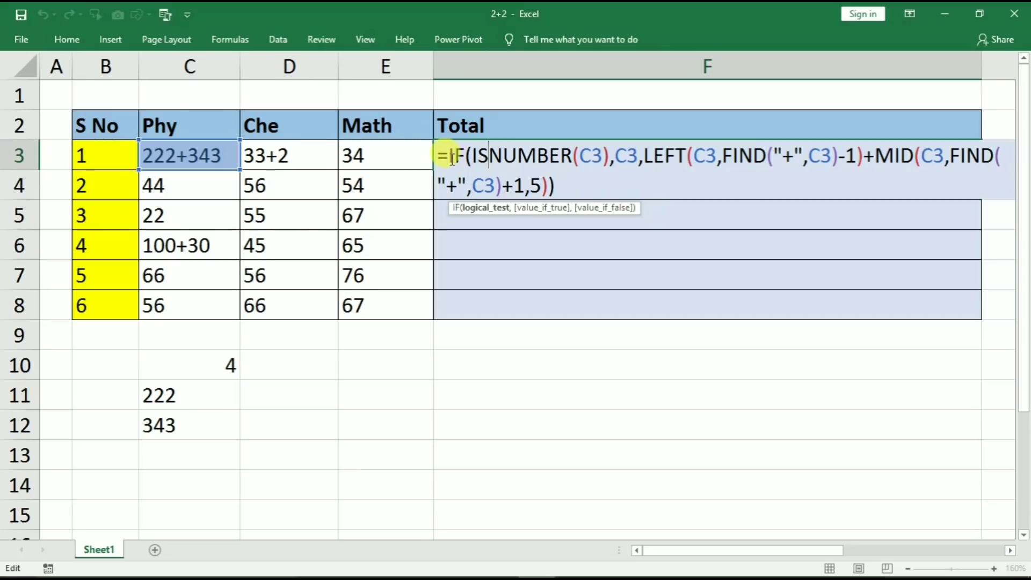
{"action": "left_click_drag", "start_coordinate": [450, 156], "coordinate": [558, 184]}
{"action": "key", "text": "ctrl+c"}
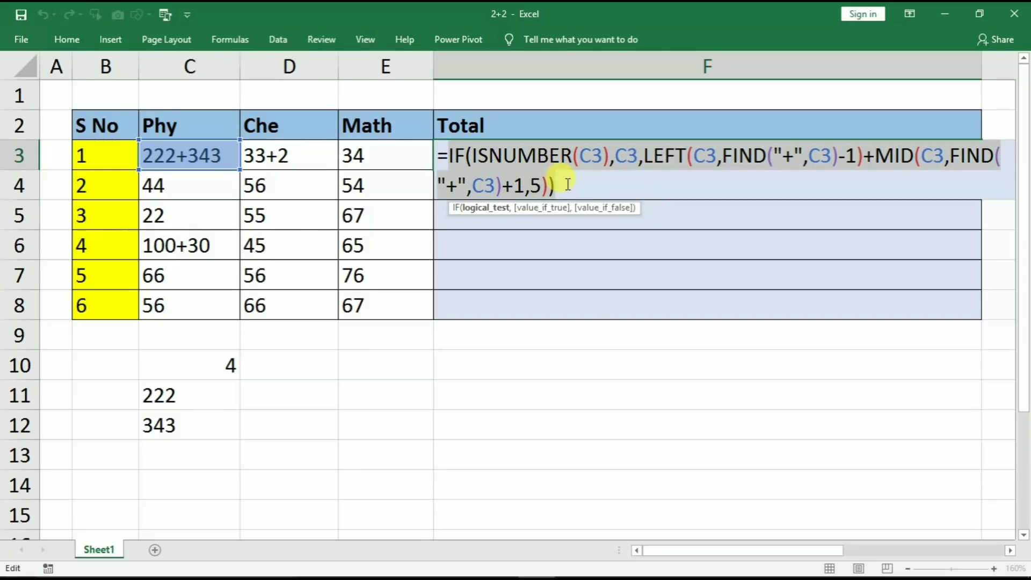
{"action": "left_click", "coordinate": [561, 185]}
{"action": "type", "text": "+"}
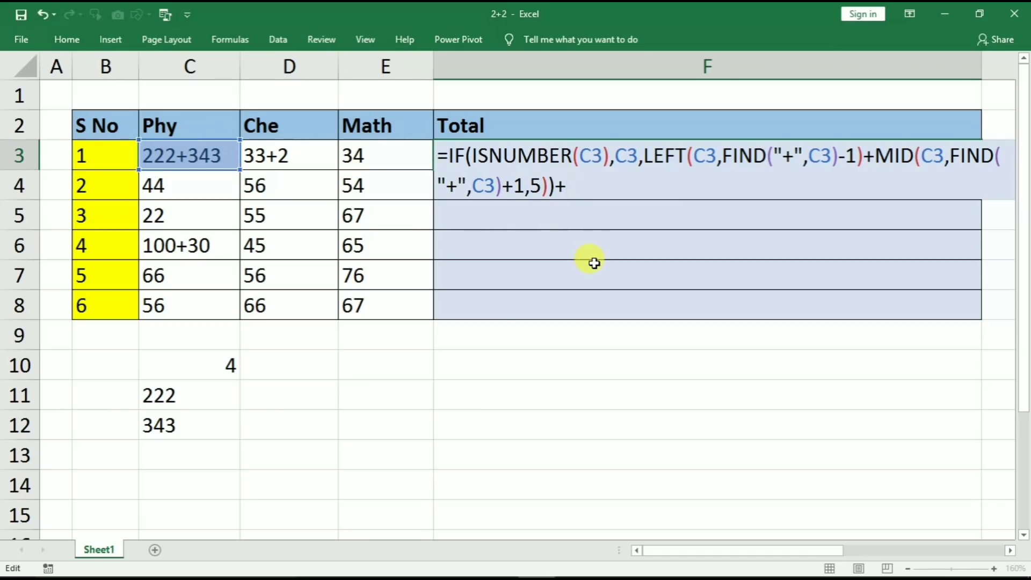
{"action": "key", "text": "ctrl+v"}
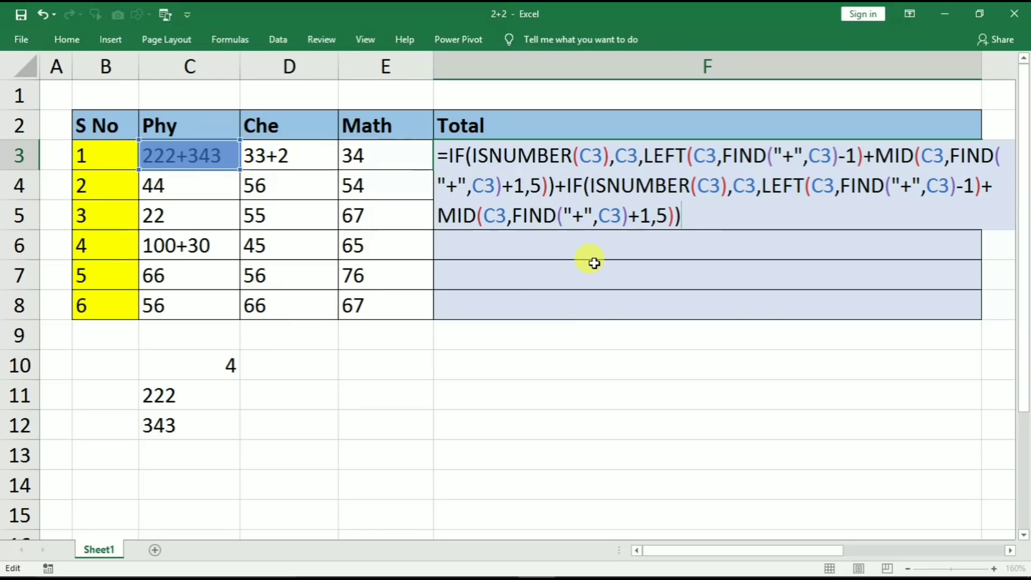
{"action": "left_click_drag", "start_coordinate": [566, 186], "coordinate": [664, 207]}
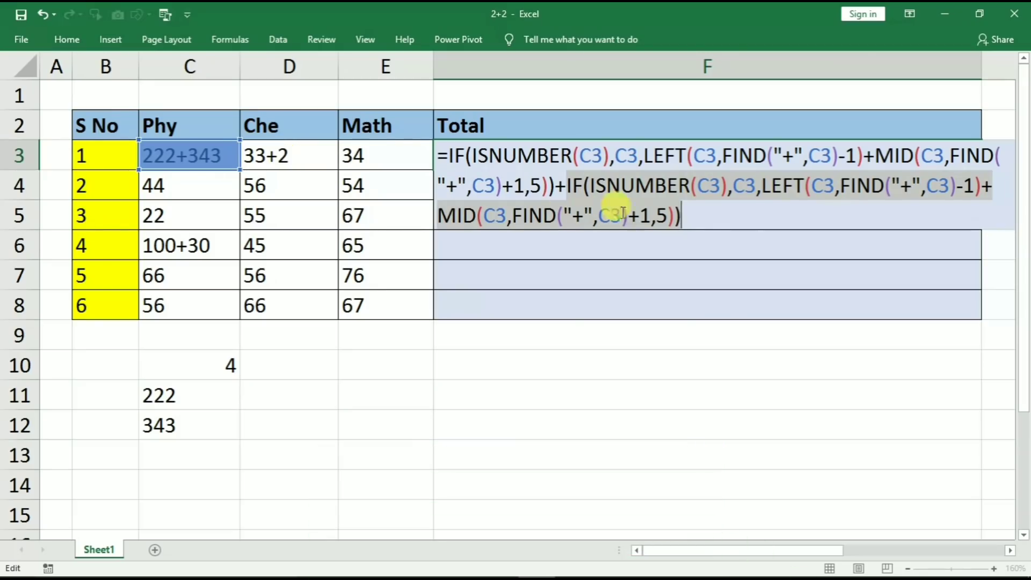
- Change every C3 reference in the copied block to d3 for the Che mark
{"action": "left_click", "coordinate": [710, 186]}
{"action": "key", "text": "BackSpace"}
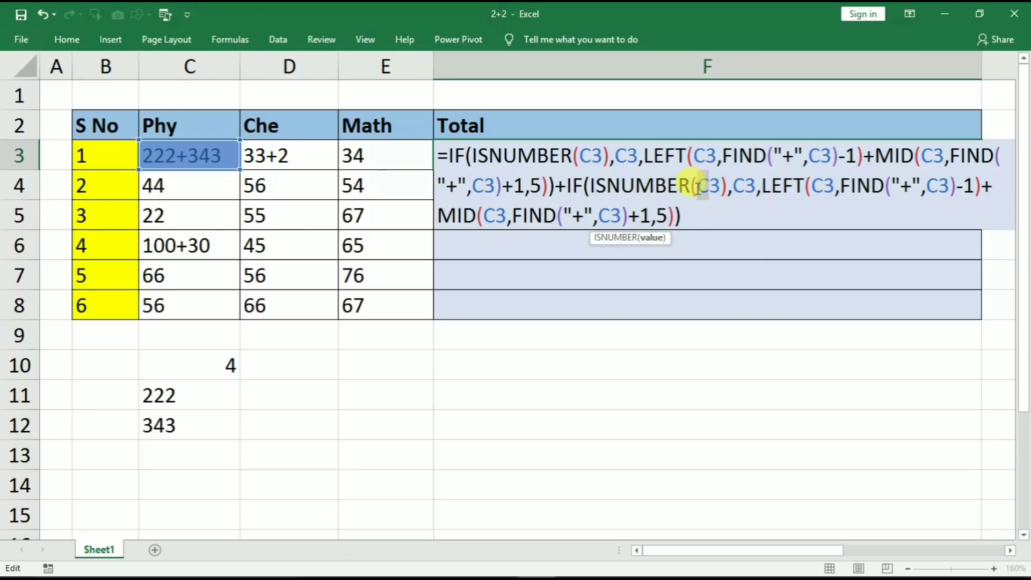
{"action": "type", "text": "d"}
{"action": "double_click", "coordinate": [745, 186]}
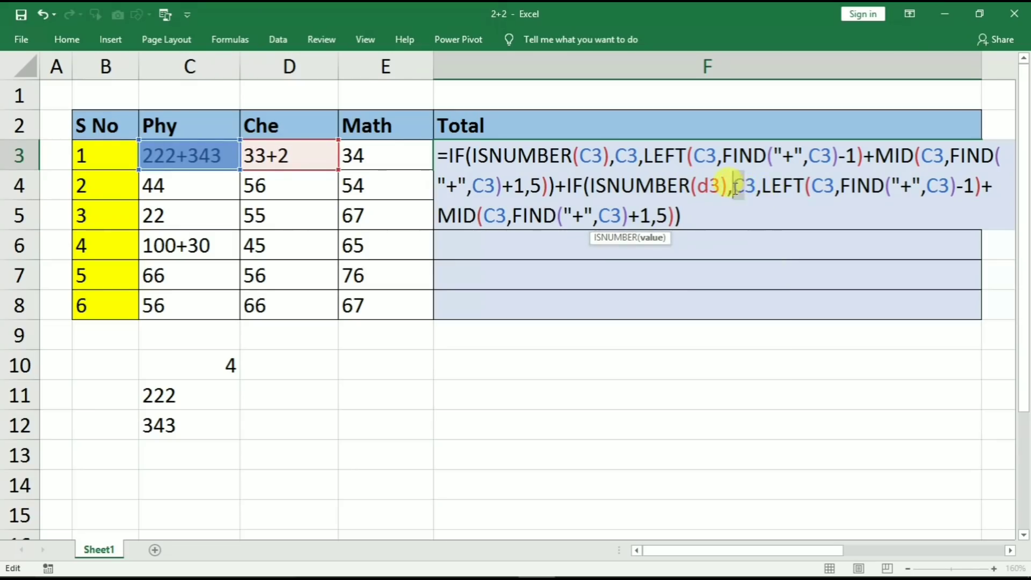
{"action": "type", "text": "d3"}
{"action": "left_click", "coordinate": [811, 187]}
{"action": "double_click", "coordinate": [820, 186]}
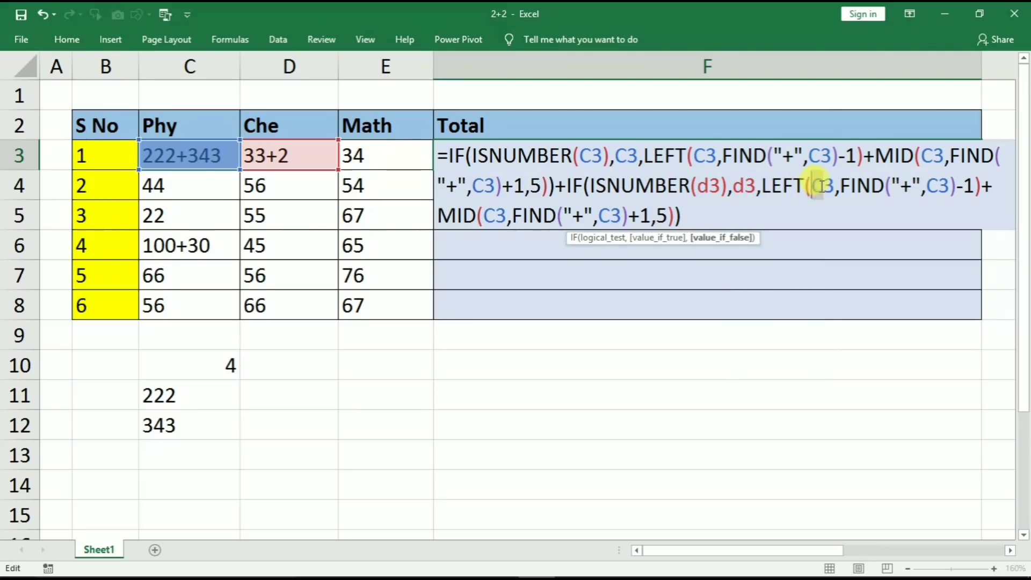
{"action": "type", "text": "d3"}
{"action": "double_click", "coordinate": [937, 186]}
{"action": "type", "text": "d3"}
{"action": "double_click", "coordinate": [612, 216]}
{"action": "type", "text": "d3),d"}
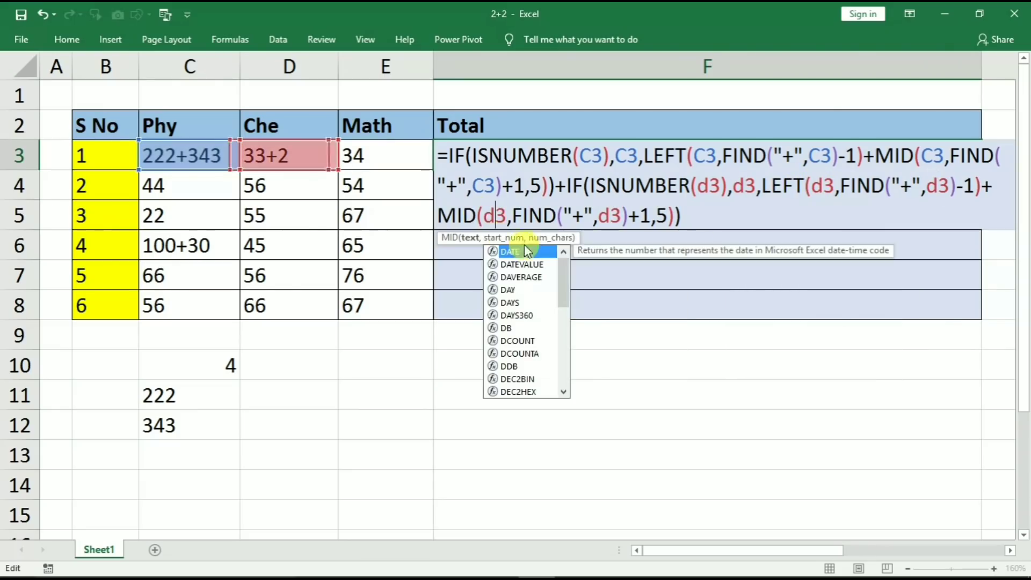
{"action": "left_click", "coordinate": [696, 217]}
{"action": "type", "text": "+"}
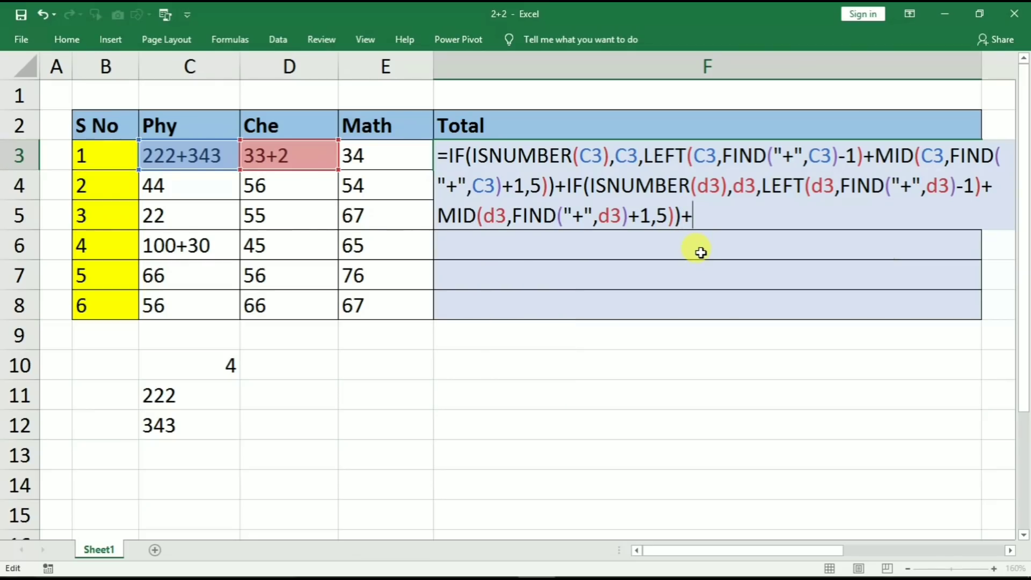
- Paste a third IF block and switch its ISNUMBER and value-if-true references to e3
{"action": "key", "text": "ctrl+v"}
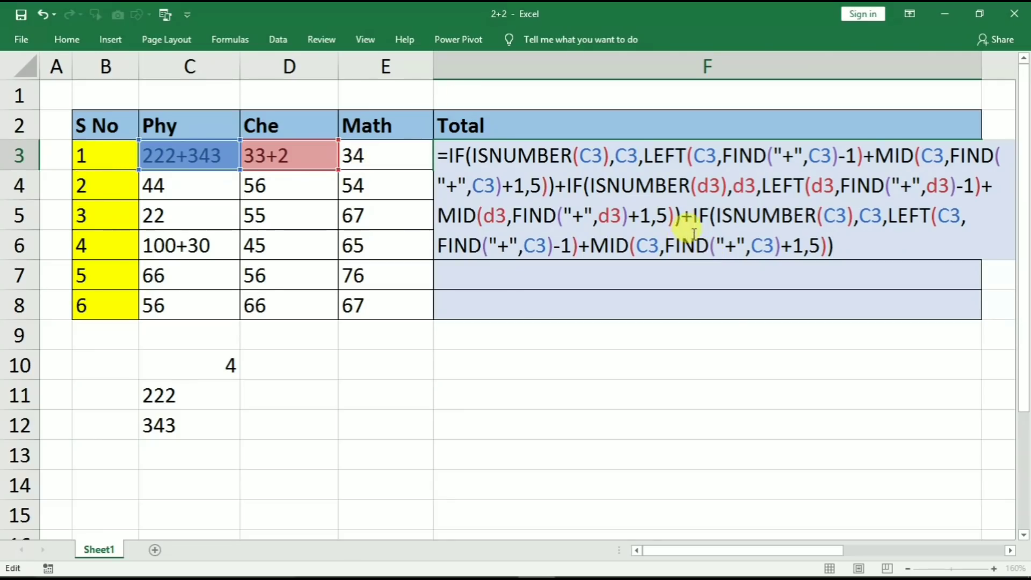
{"action": "left_click_drag", "start_coordinate": [694, 215], "coordinate": [731, 215]}
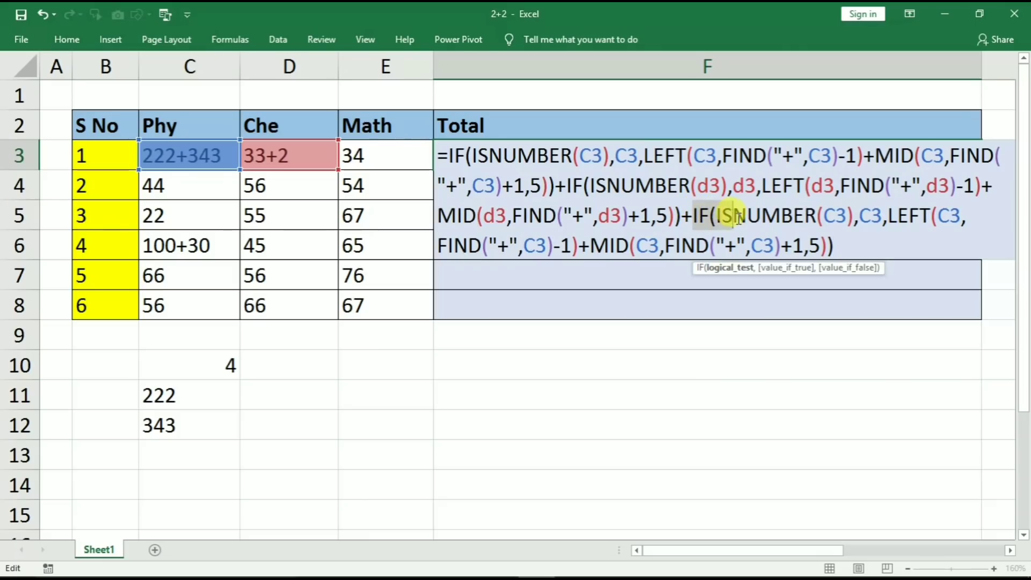
{"action": "left_click", "coordinate": [830, 216]}
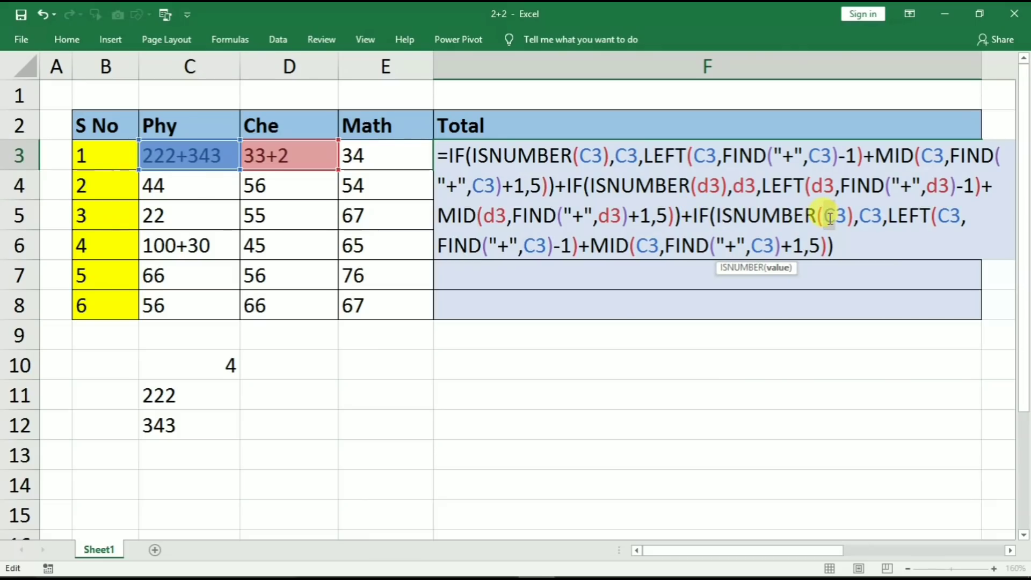
{"action": "key", "text": "Delete"}
{"action": "type", "text": "e"}
{"action": "left_click", "coordinate": [860, 216]}
{"action": "key", "text": "Delete"}
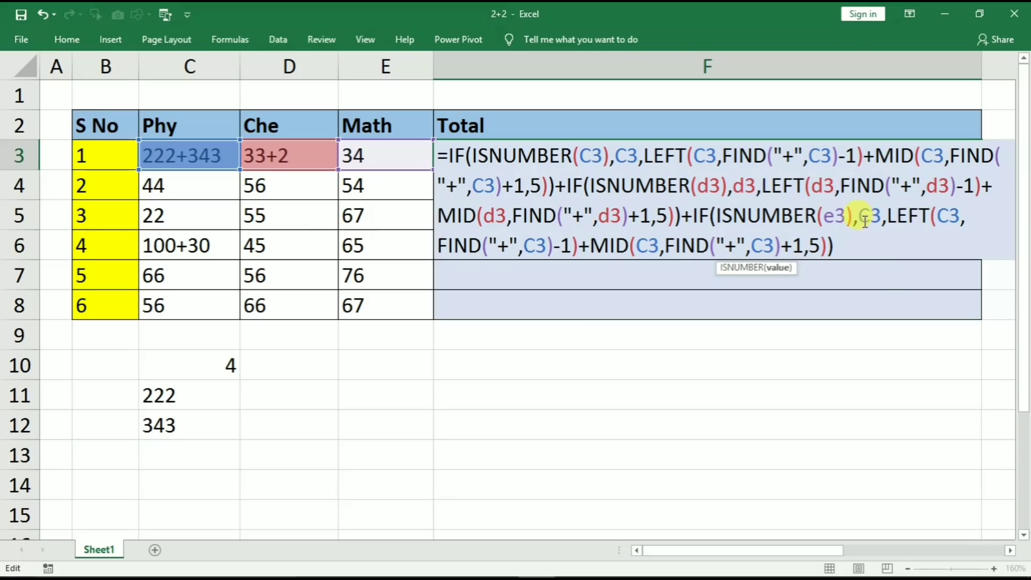
{"action": "type", "text": "e"}
- Change the third block's LEFT, MID and FIND references to e3 and commit, giving 634
{"action": "double_click", "coordinate": [947, 216]}
{"action": "type", "text": "e3"}
{"action": "double_click", "coordinate": [702, 246]}
{"action": "type", "text": "e3"}
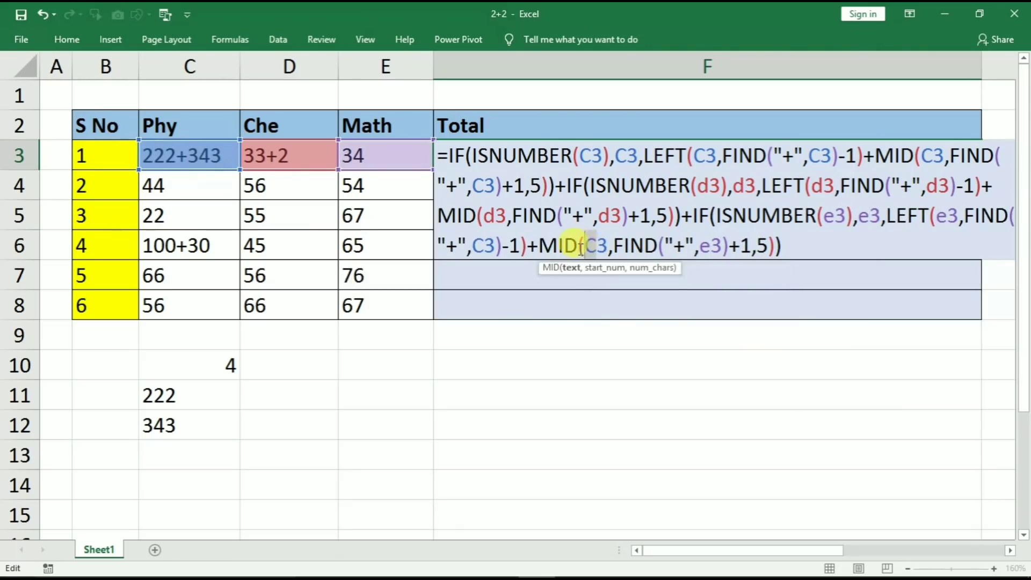
{"action": "double_click", "coordinate": [592, 246]}
{"action": "type", "text": "e3"}
{"action": "key", "text": "Delete"}
{"action": "type", "text": "e"}
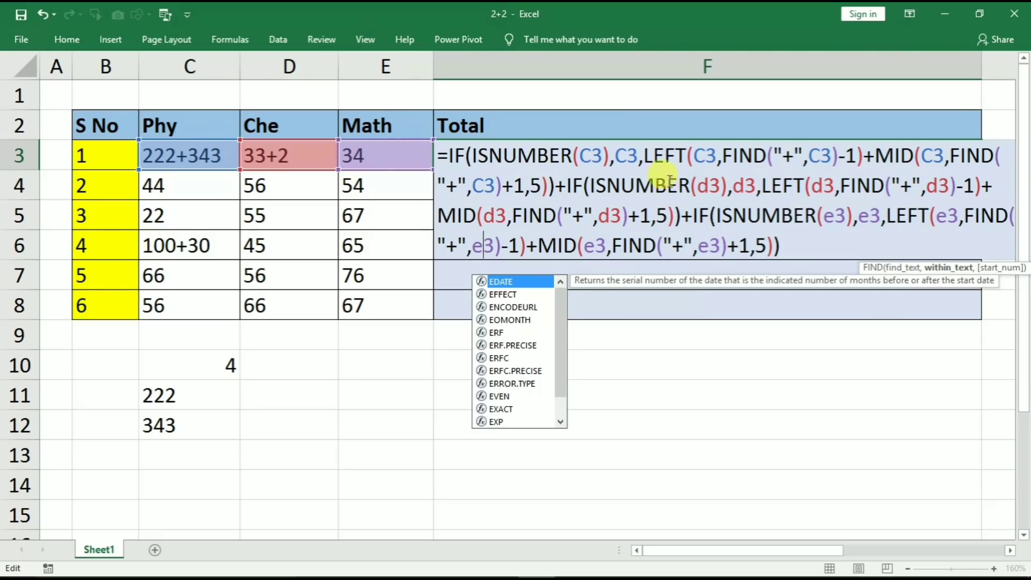
{"action": "left_click", "coordinate": [782, 246]}
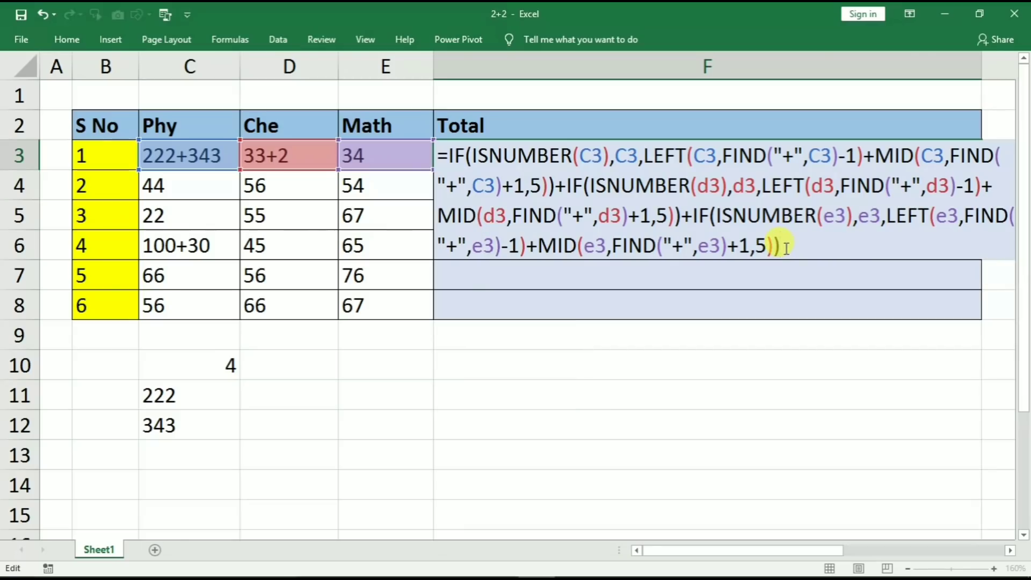
{"action": "key", "text": "Return"}
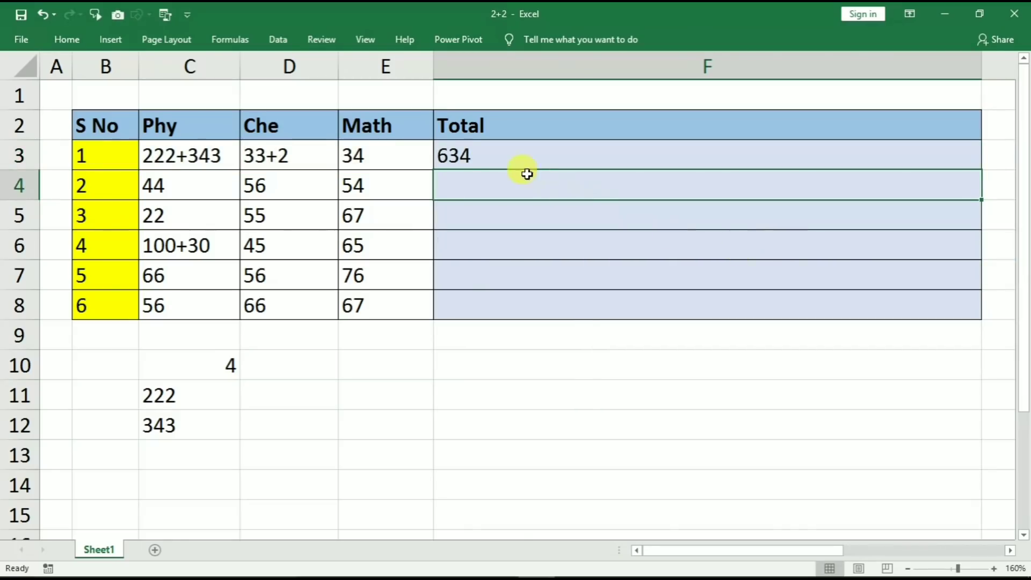
{"action": "left_click", "coordinate": [524, 153]}
- Fill the Total formula to F8, then change Che marks D4 to 56+2 and D5 to 100+200
{"action": "left_click_drag", "start_coordinate": [982, 171], "coordinate": [981, 311]}
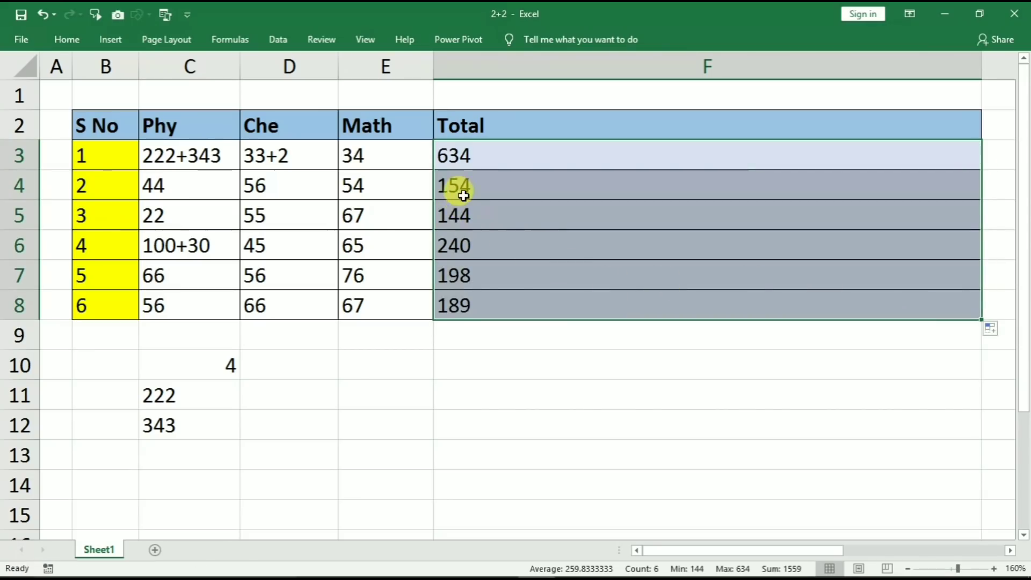
{"action": "left_click", "coordinate": [284, 188]}
{"action": "double_click", "coordinate": [284, 189]}
{"action": "type", "text": "+2"}
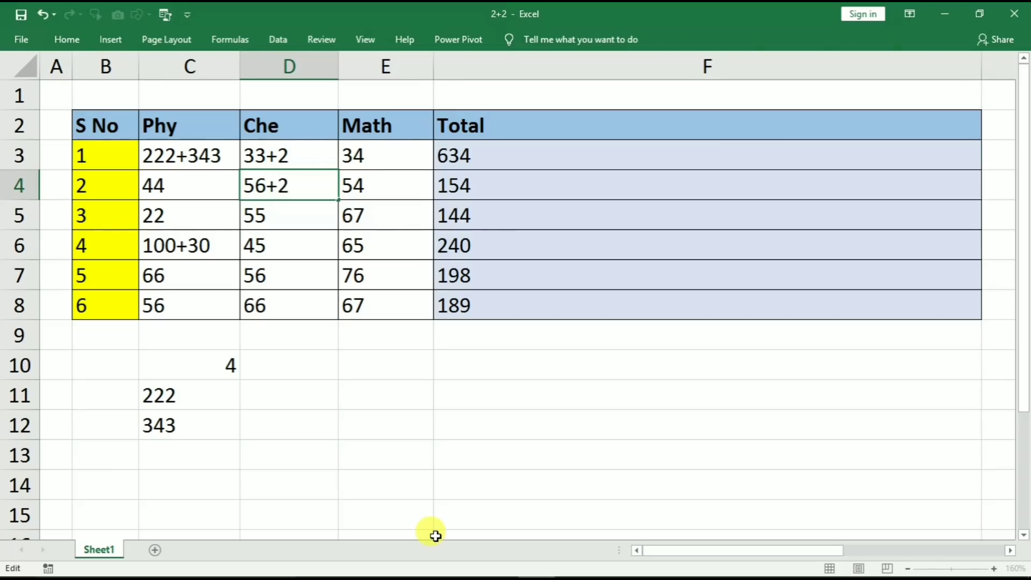
{"action": "key", "text": "Return"}
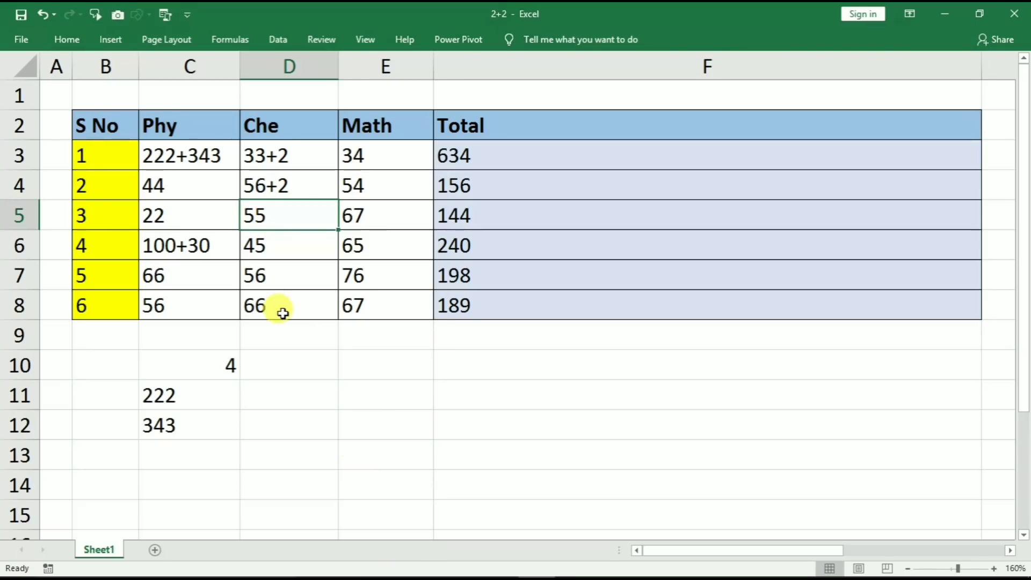
{"action": "type", "text": "1"}
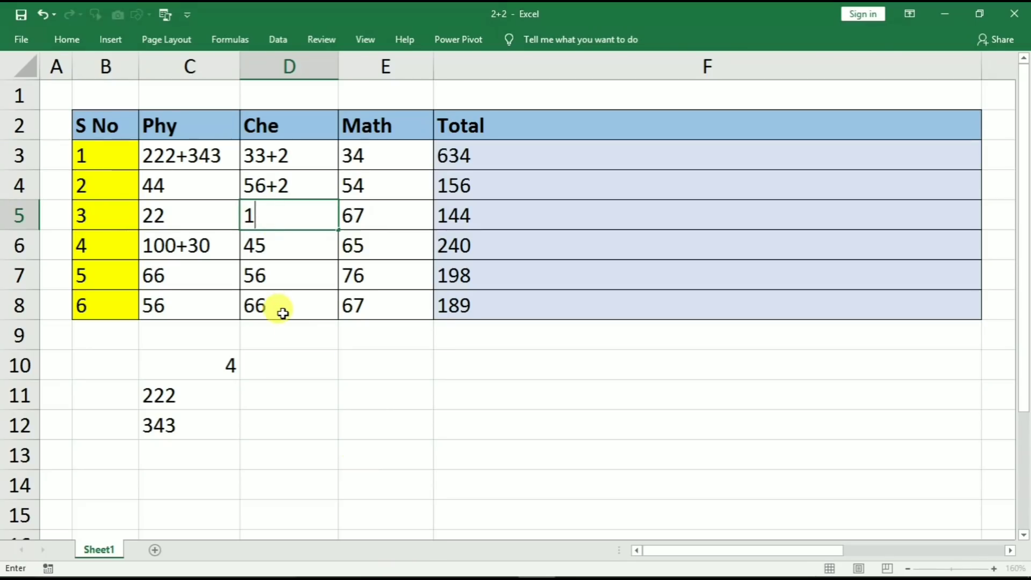
{"action": "type", "text": "=00+200"}
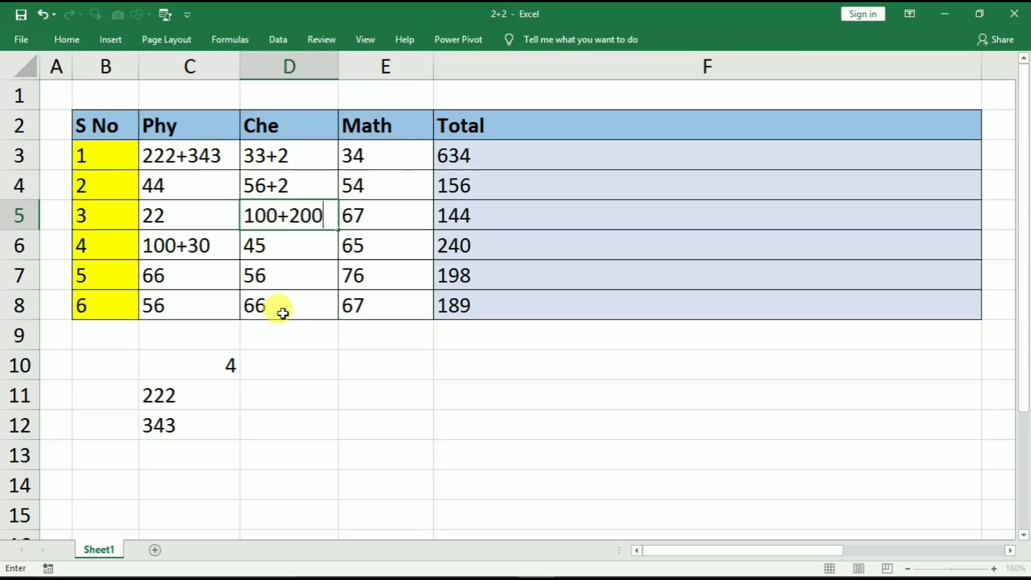
{"action": "key", "text": "Return"}
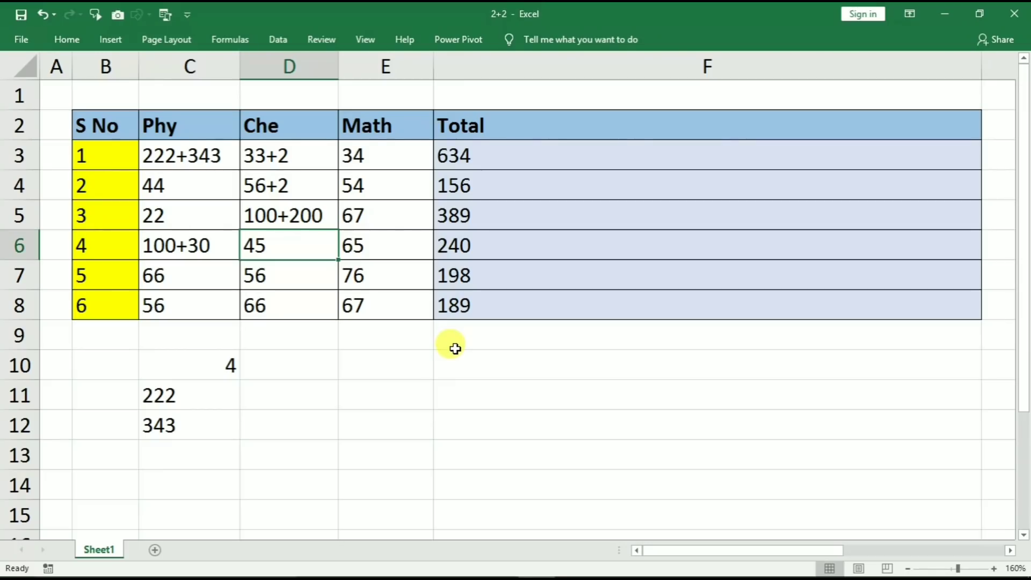
{"action": "left_click", "coordinate": [185, 166]}
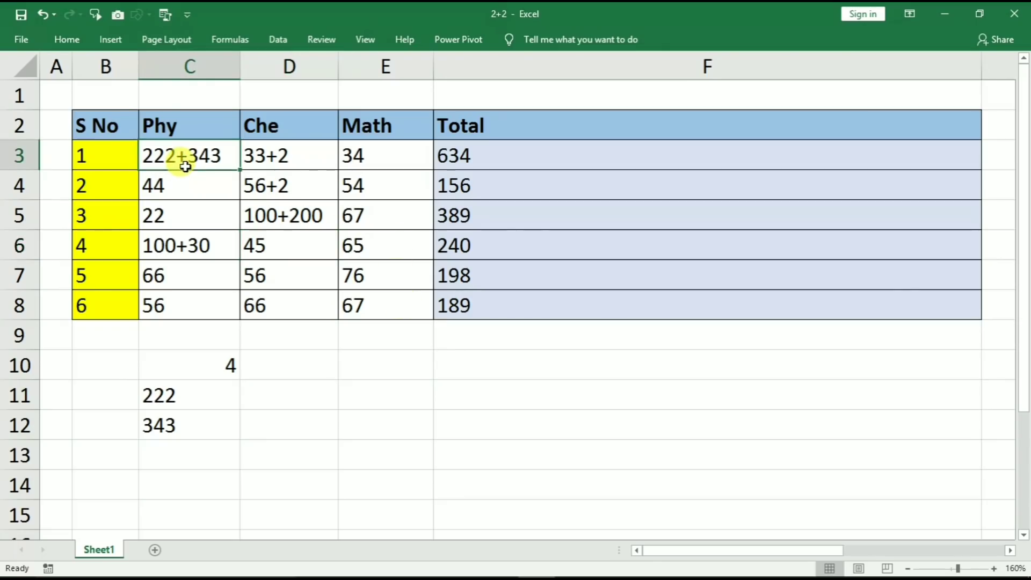